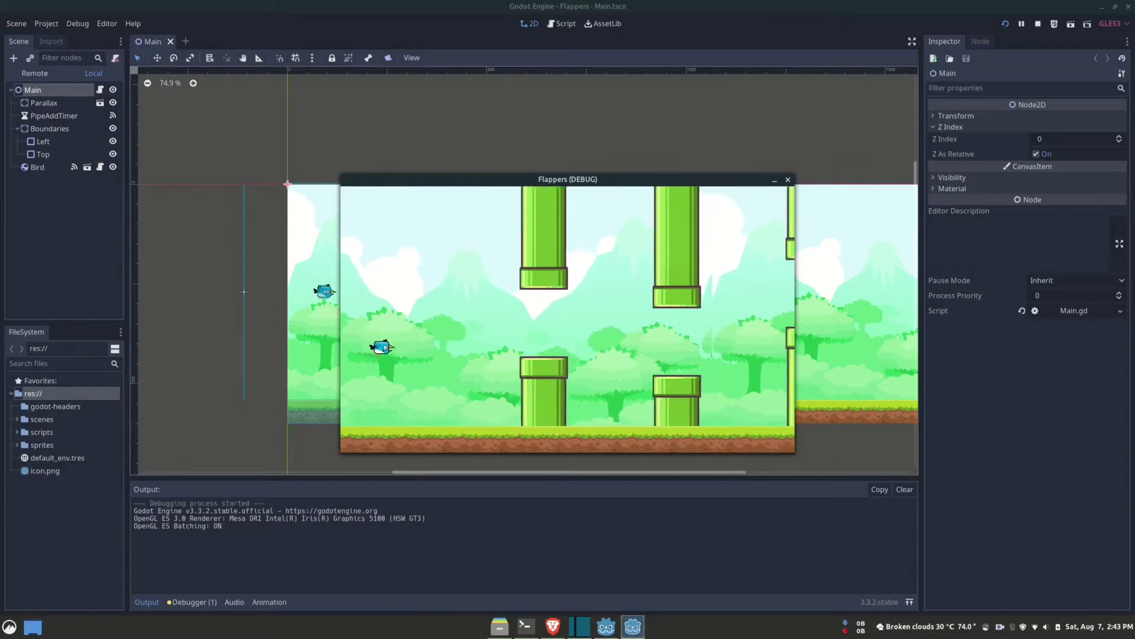
Play-test Flappers, flapping the bird six times with Space to pass between the pipes.
key("space")
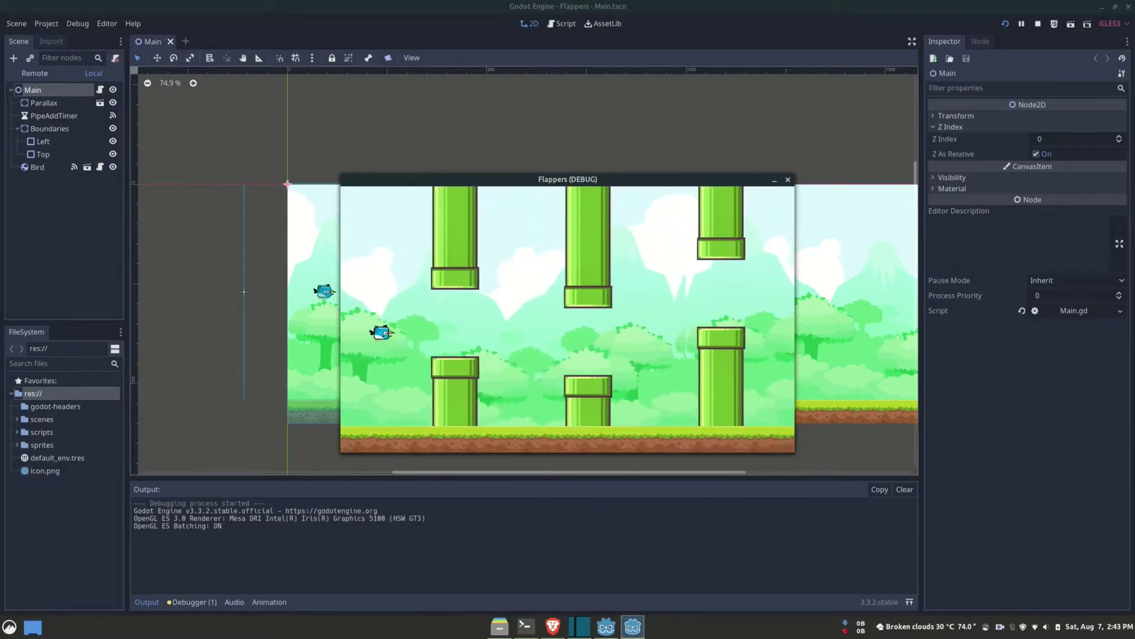
key("space")
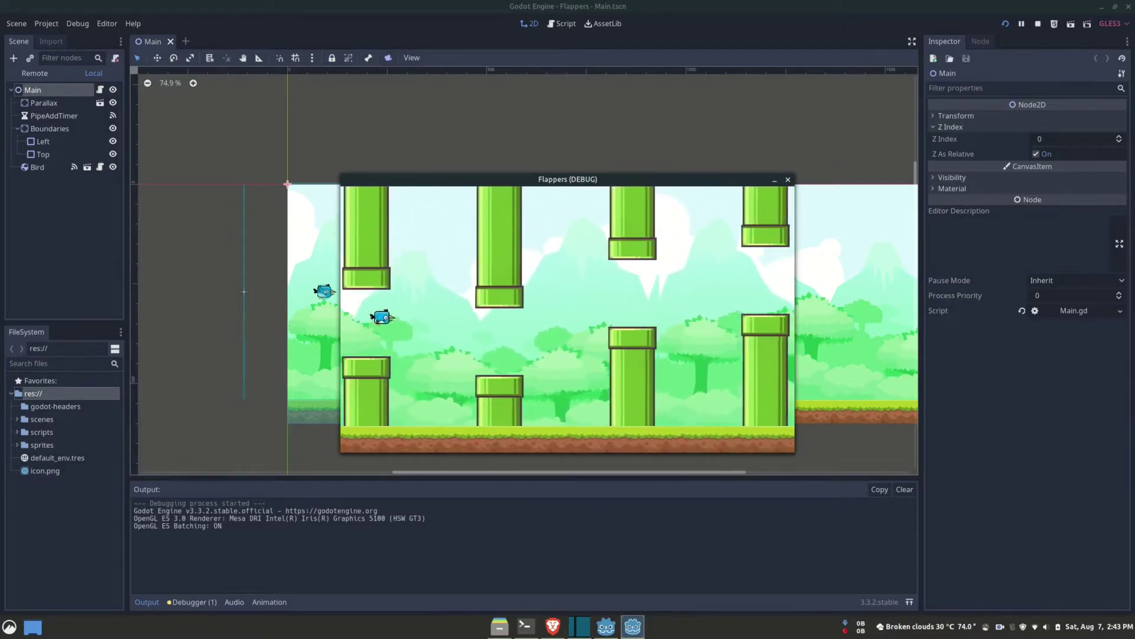
key("space")
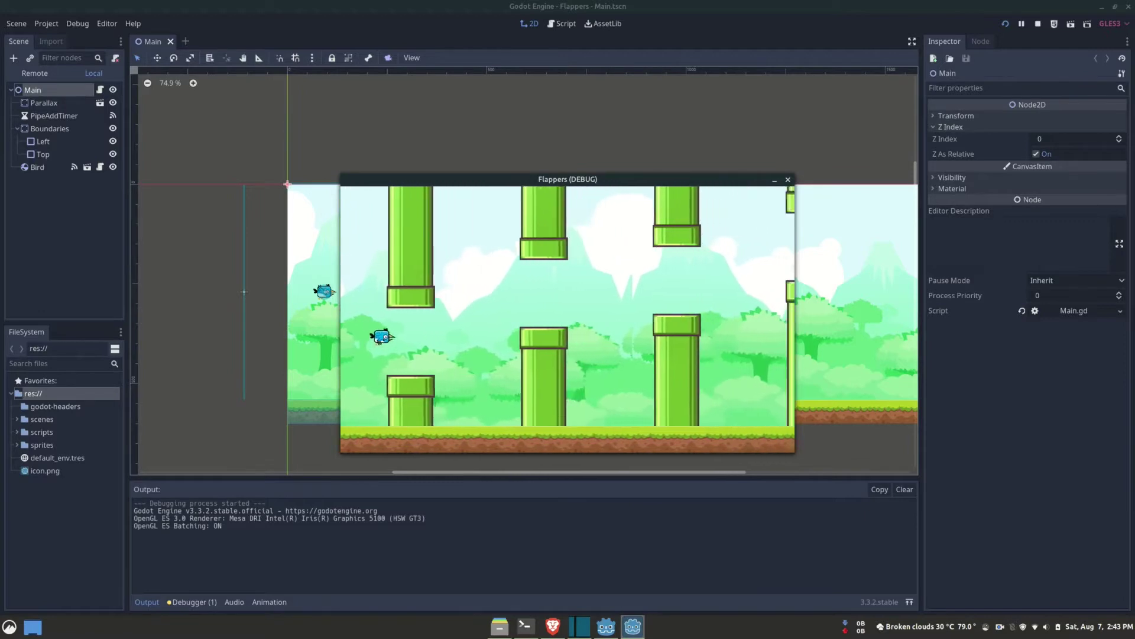
key("space")
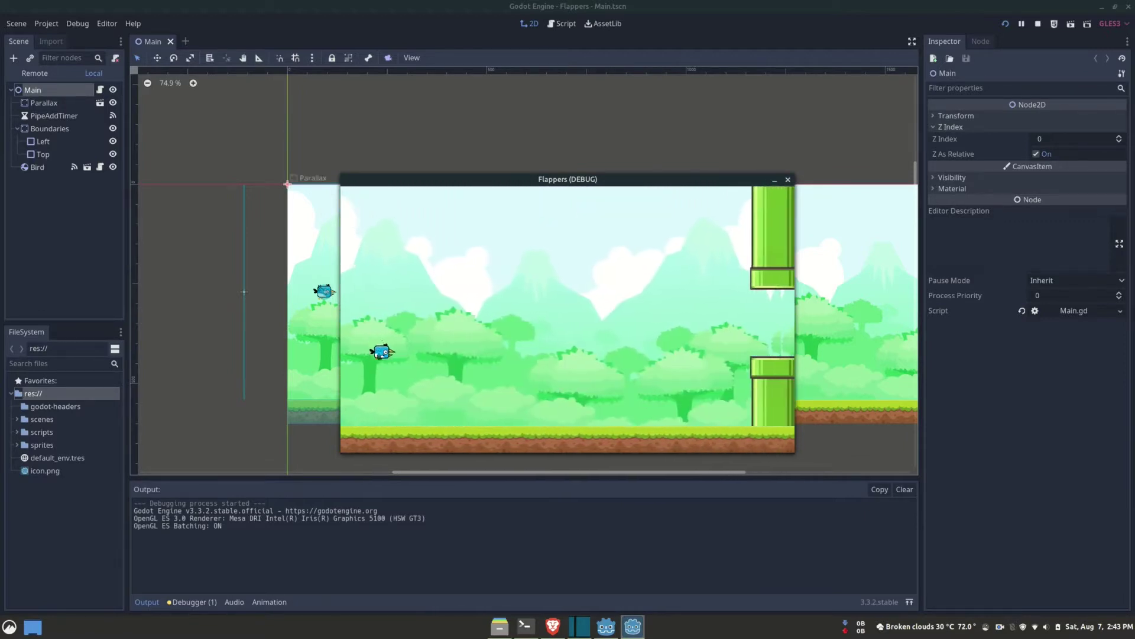
key("space")
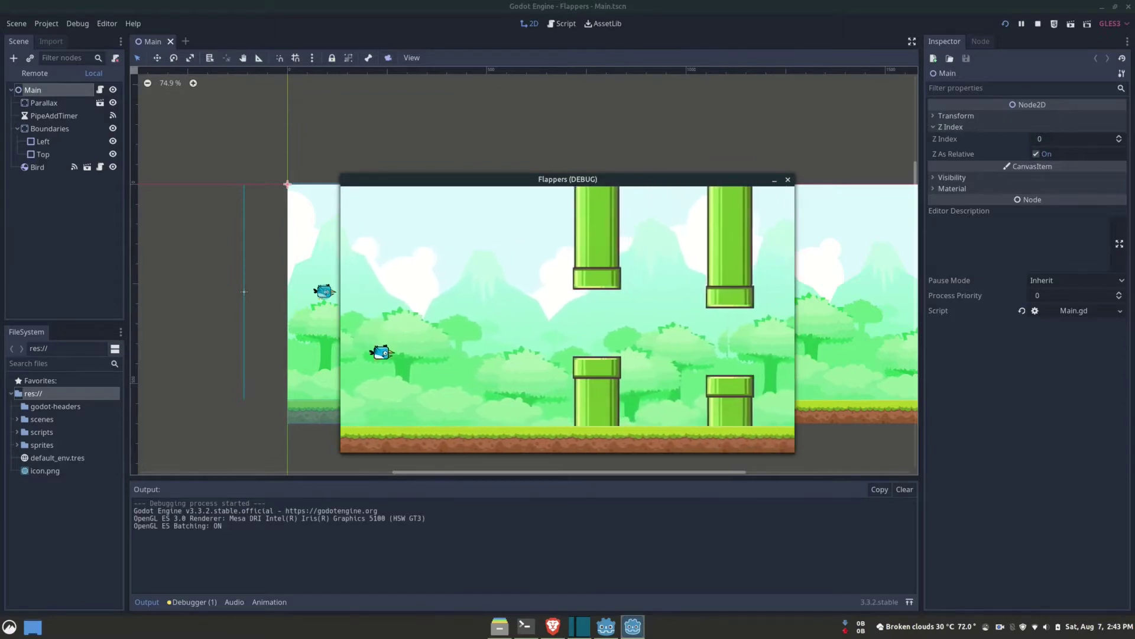
key("space")
key("space")
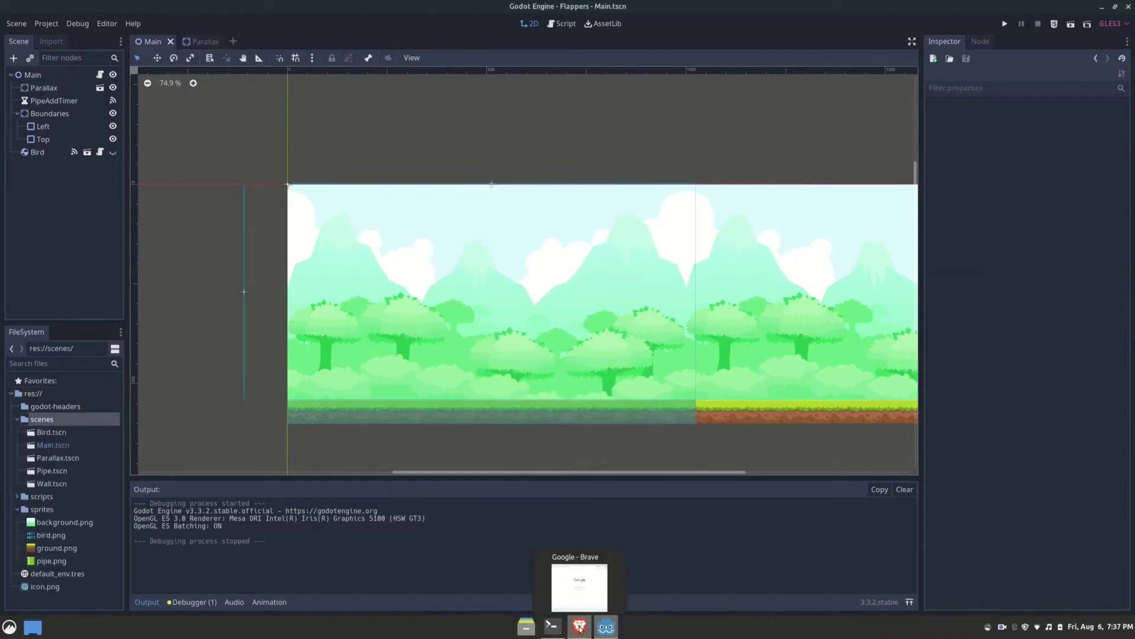
Search Google for 'godot parallax background' and open the docs.godotengine.org ParallaxBackground page.
left_click(579, 626)
type("godot parallax")
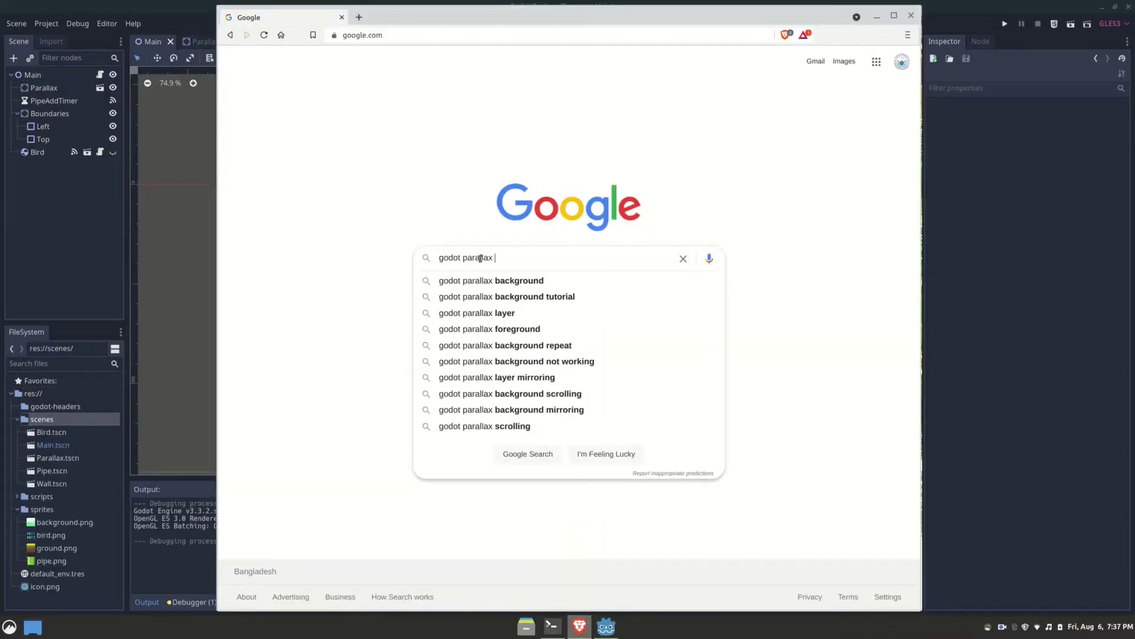
key("Down")
key("Return")
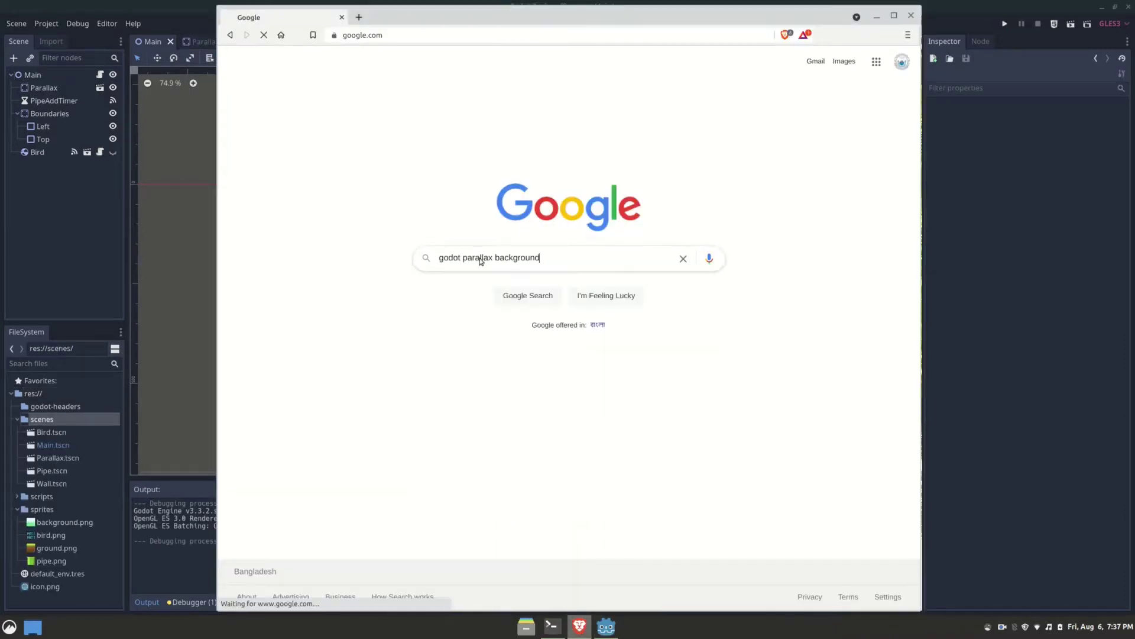
scroll(271, 302, "down", 4)
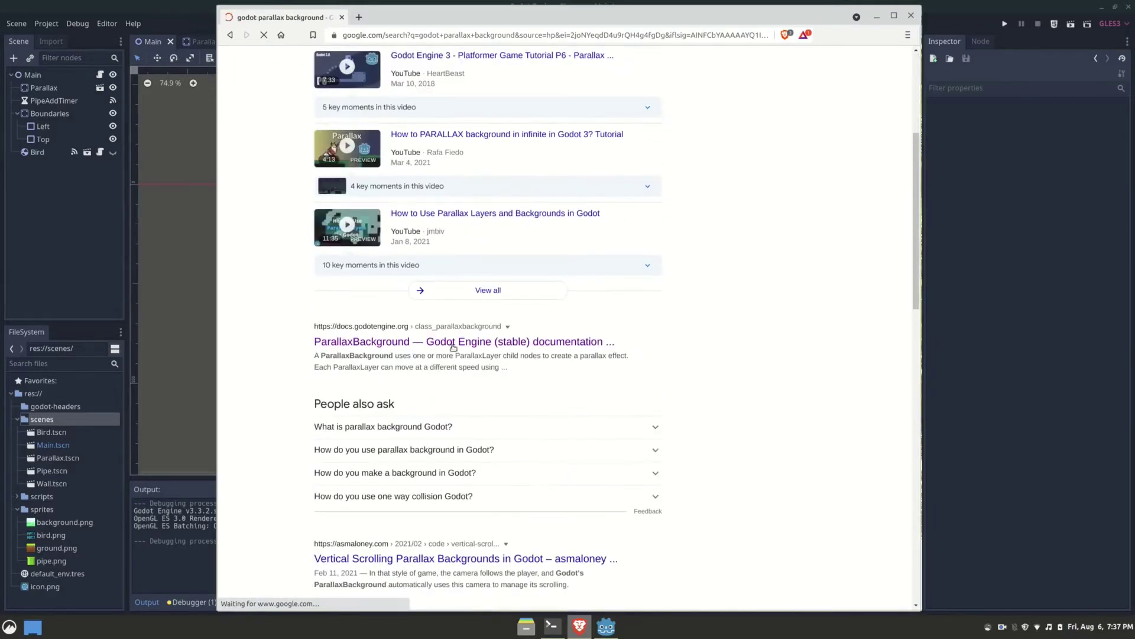
left_click(414, 342)
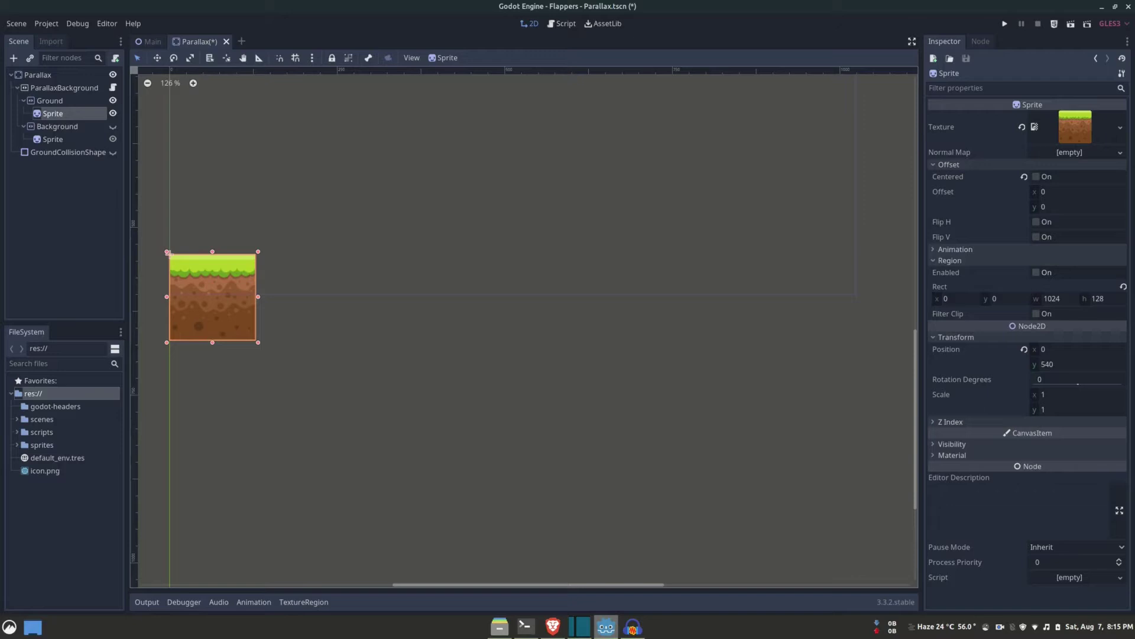
Enable Region on the ground Sprite so it tiles as a wide strip.
left_click(1036, 272)
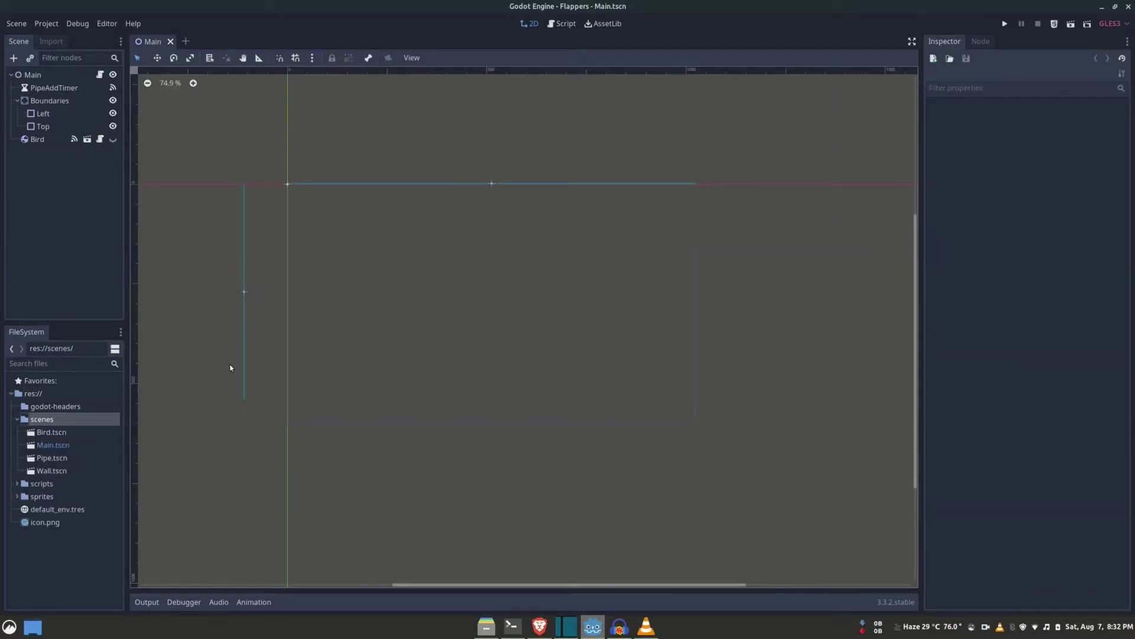
Create a new scene named ParallaxBackground in the scenes folder.
right_click(42, 419)
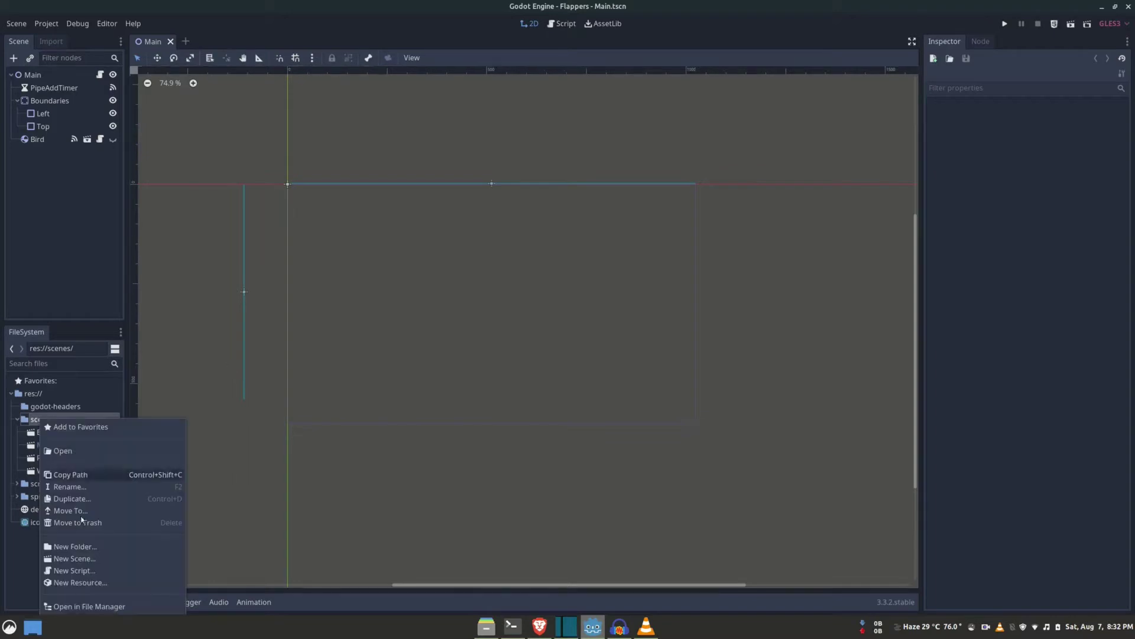
left_click(65, 560)
type("ParallaxBackground")
left_click(592, 327)
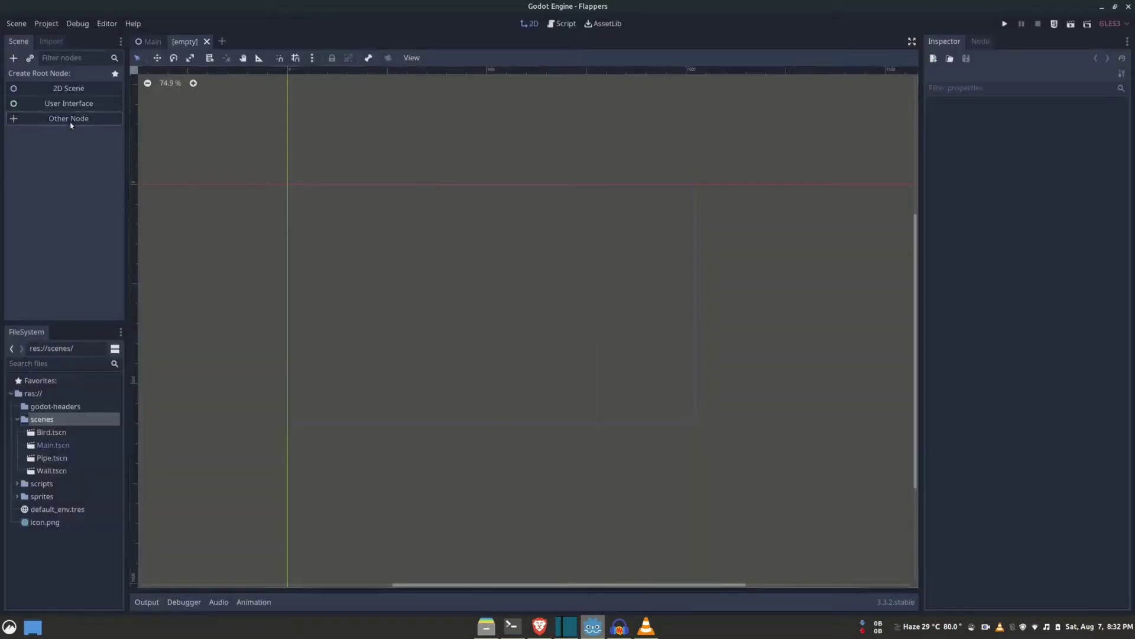
Make a ParallaxBackground node the scene's root.
left_click(70, 120)
type("Parallax")
key("Return")
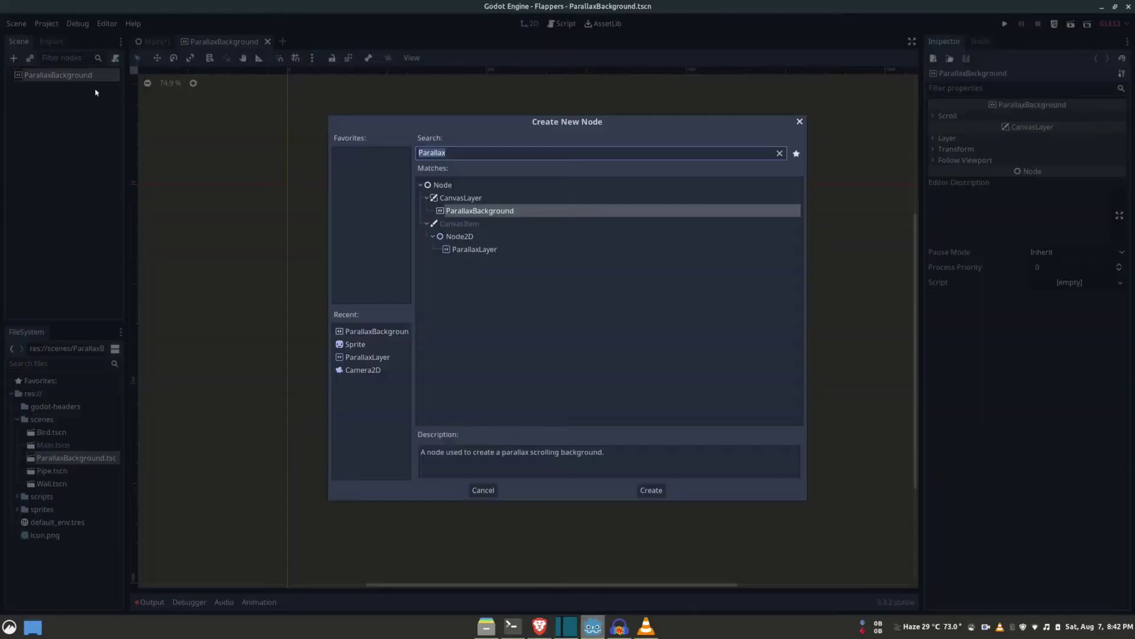
Add a second ParallaxLayer and rename the two layers Ground and DistantScenery.
left_click(481, 246)
left_click(651, 489)
right_click(68, 87)
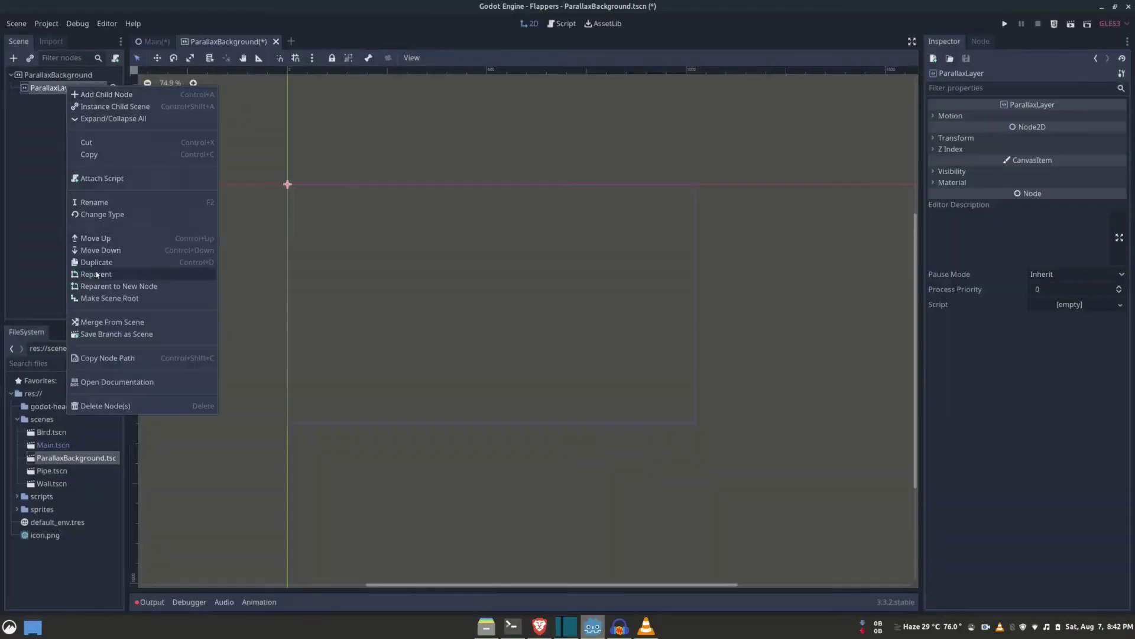
left_click(159, 106)
type("Ground")
double_click(65, 101)
type("D")
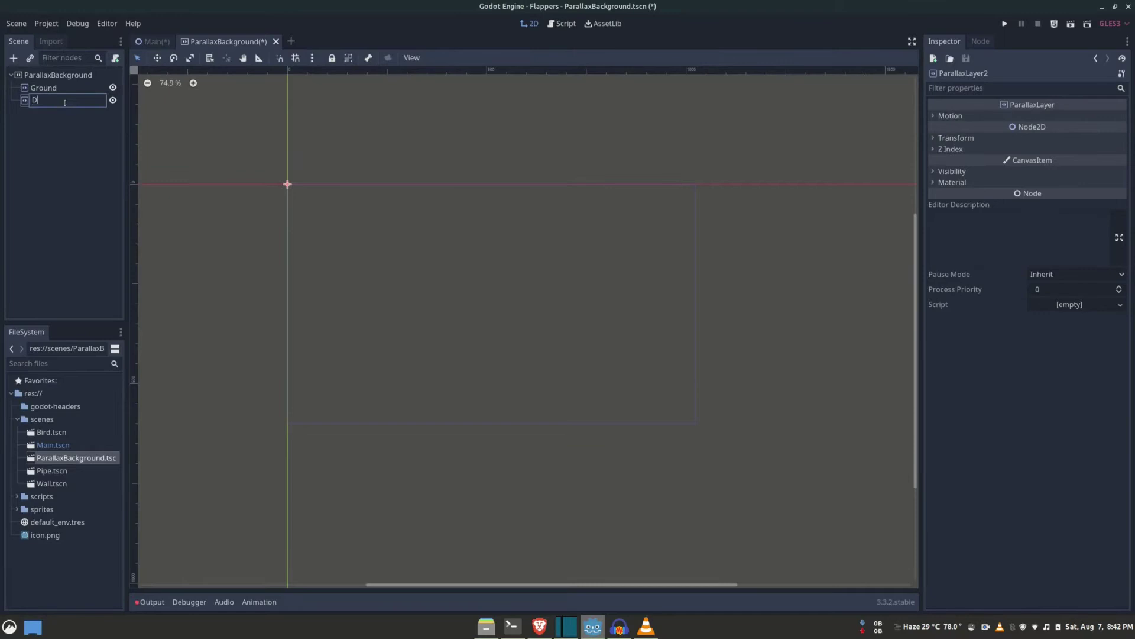
type("istantScenery")
key("Return")
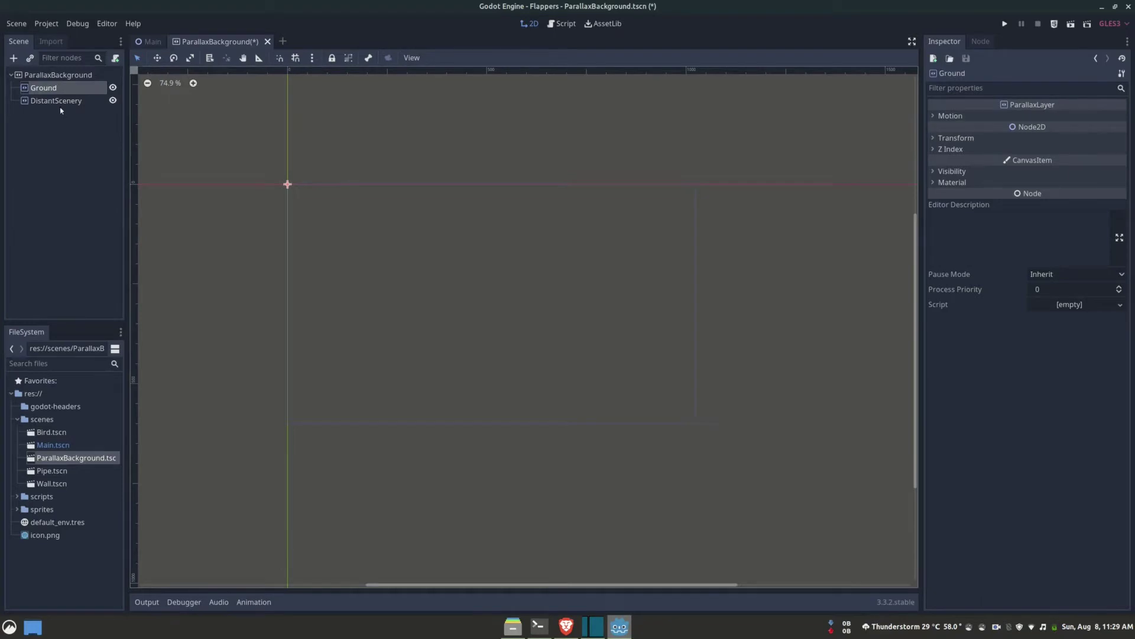
Add a Sprite child under both the Ground and DistantScenery layers.
key("ctrl+a")
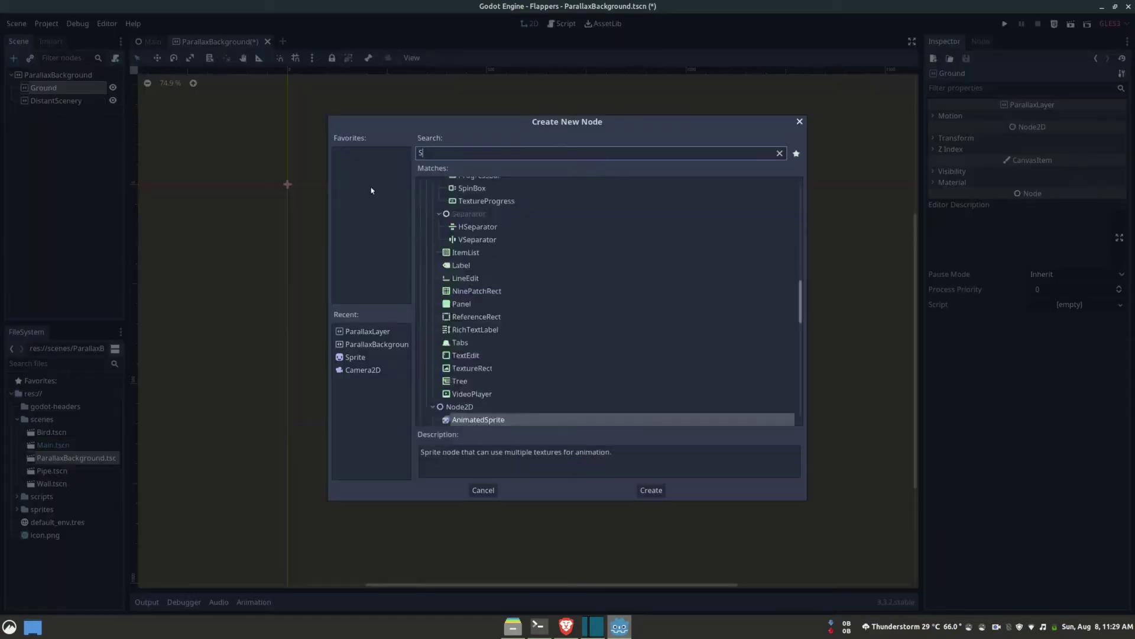
key("Return")
left_click(53, 113)
key("ctrl+a")
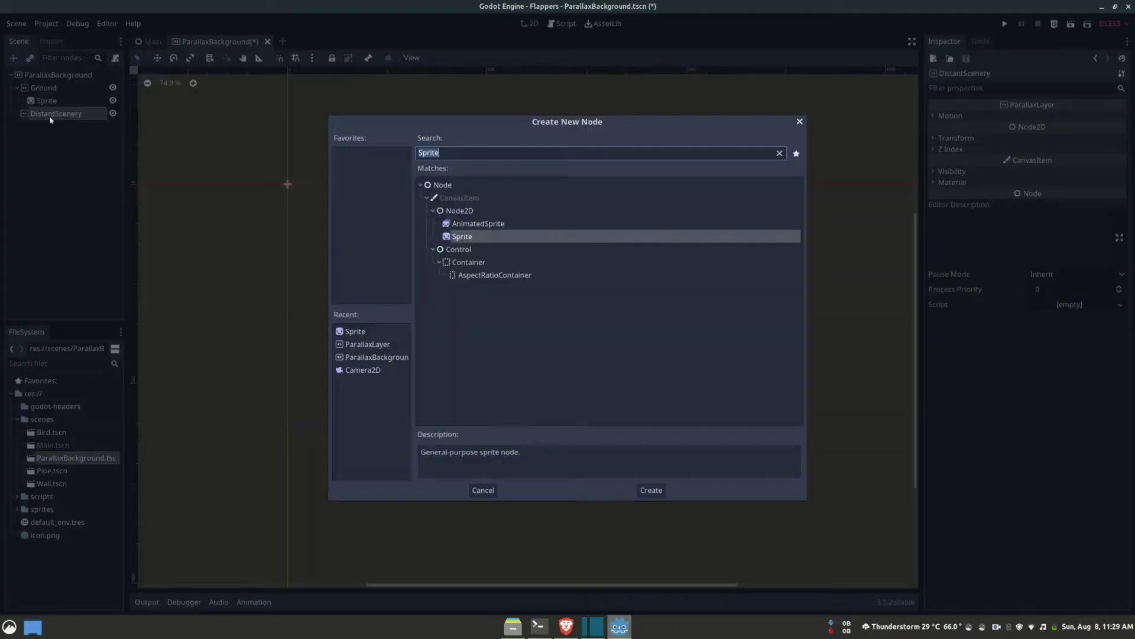
key("Return")
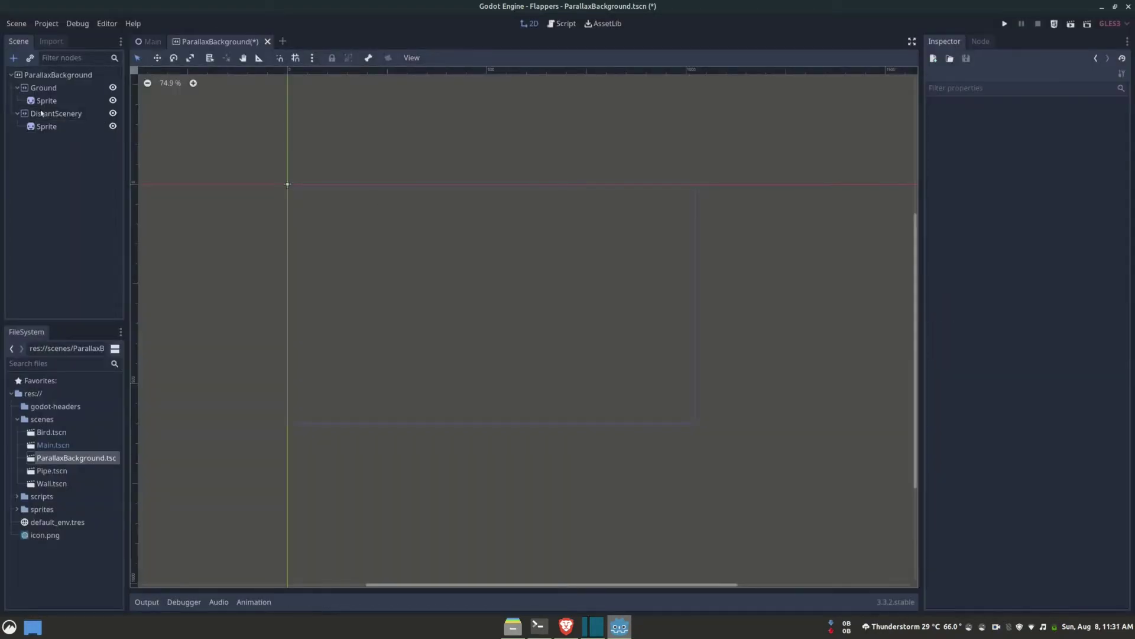
Texture the Ground Sprite with ground.png and the DistantScenery Sprite with background.png.
left_click(46, 101)
left_click(17, 509)
left_click_drag(57, 548, 1090, 116)
left_click(46, 126)
left_click_drag(65, 522, 1083, 121)
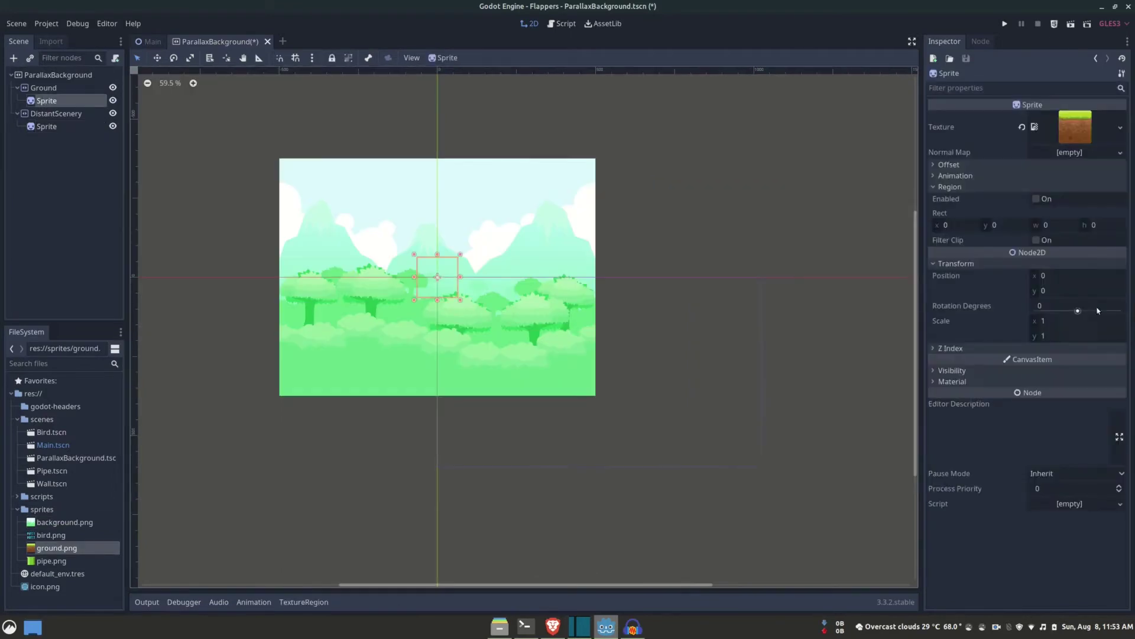
Set the ground sprite's vertical position to 536 (600-64).
left_click(1058, 291)
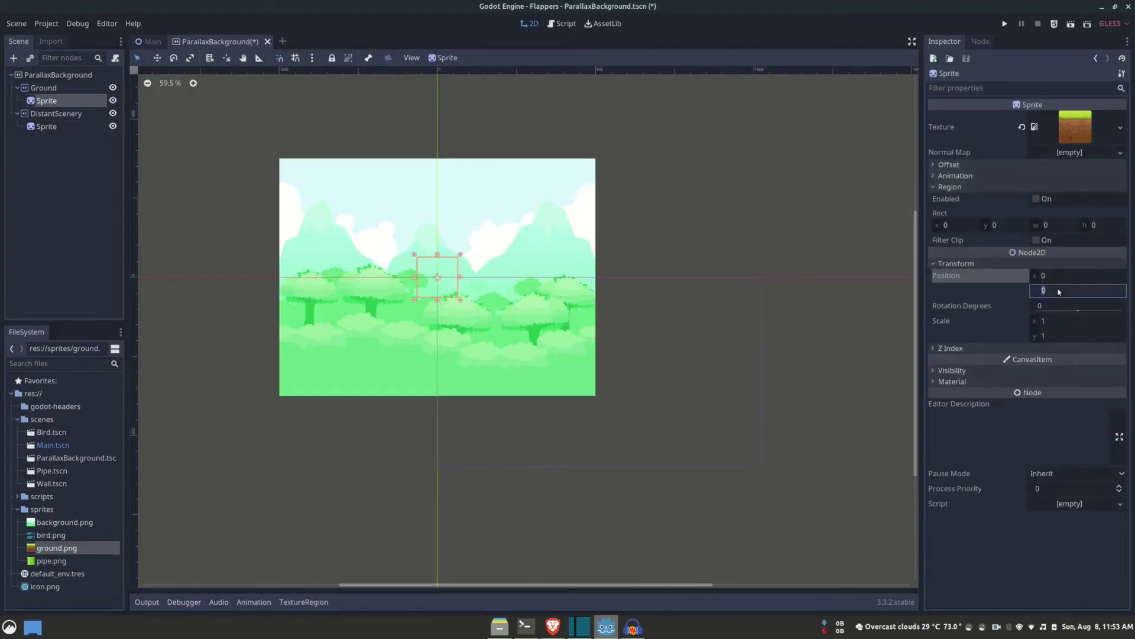
type("600-64")
key("Return")
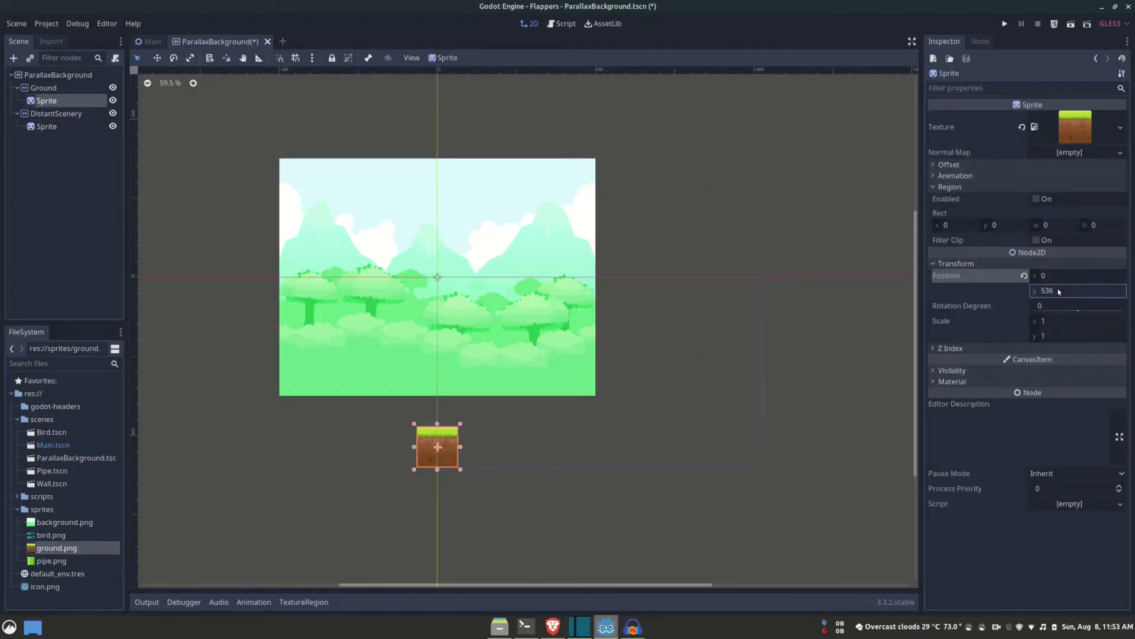
left_click(1047, 275)
type("64")
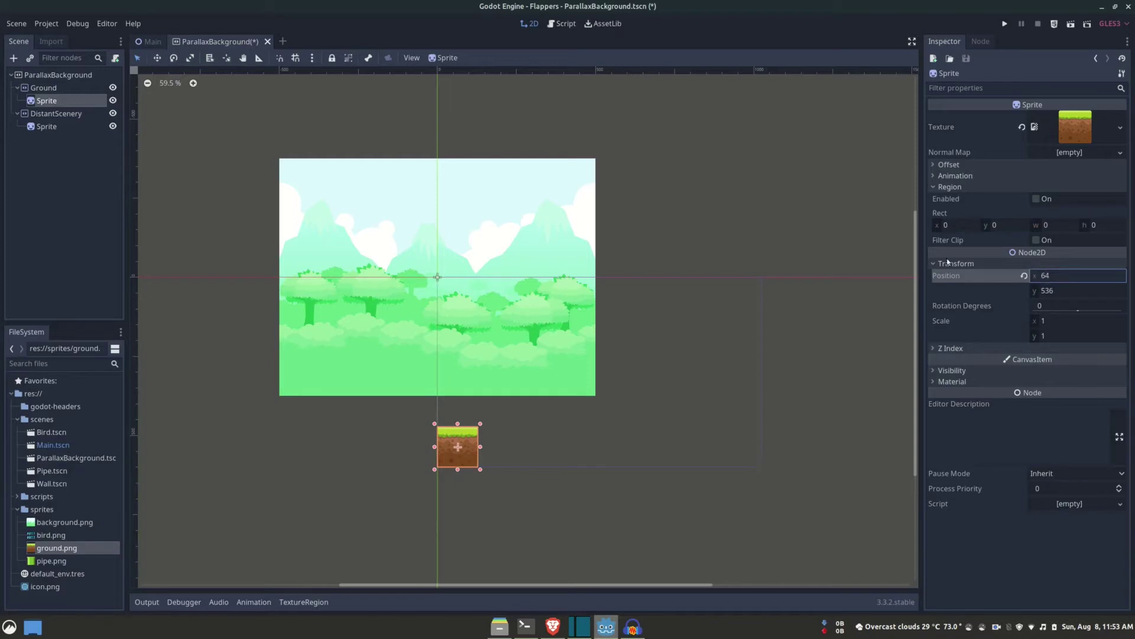
Enable Region on the ground sprite with a 1024 × 128 rect.
left_click(1036, 199)
left_click(1052, 225)
type("128")
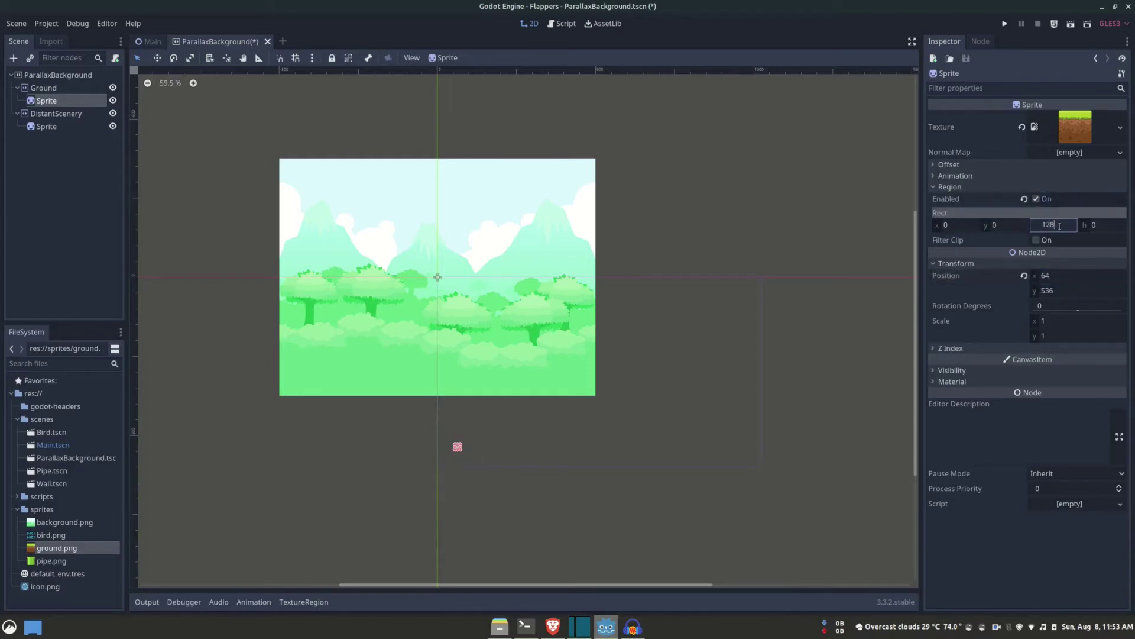
key("Tab")
type("128")
key("Return")
left_click(1053, 225)
type("1024")
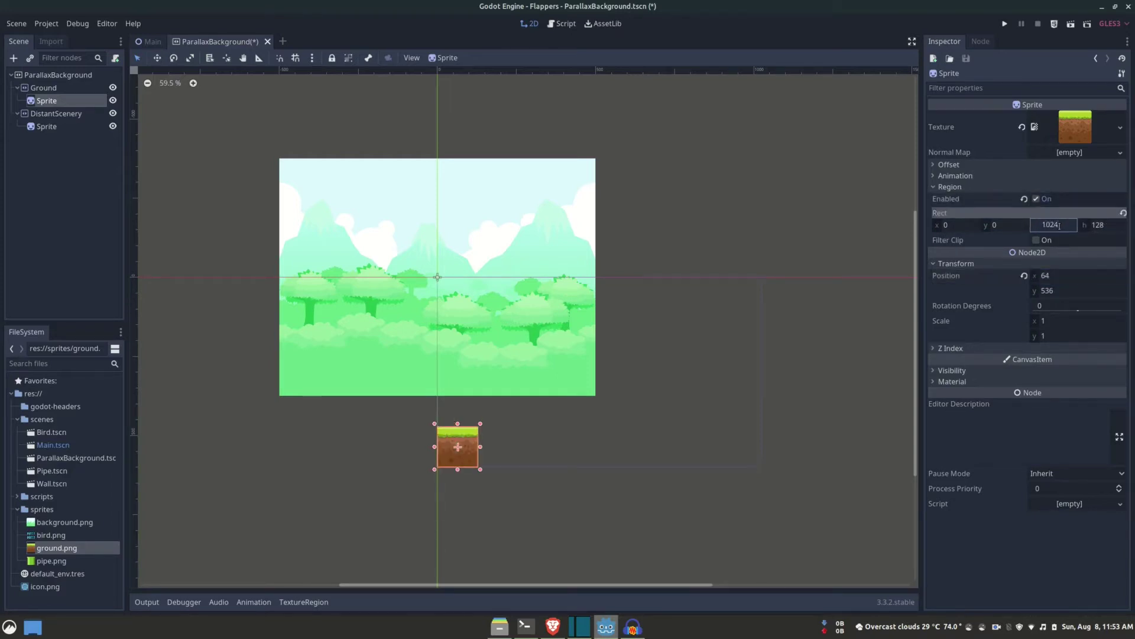
Set the ground sprite's horizontal position to 512.
left_click(1047, 275)
type("512")
key("Return")
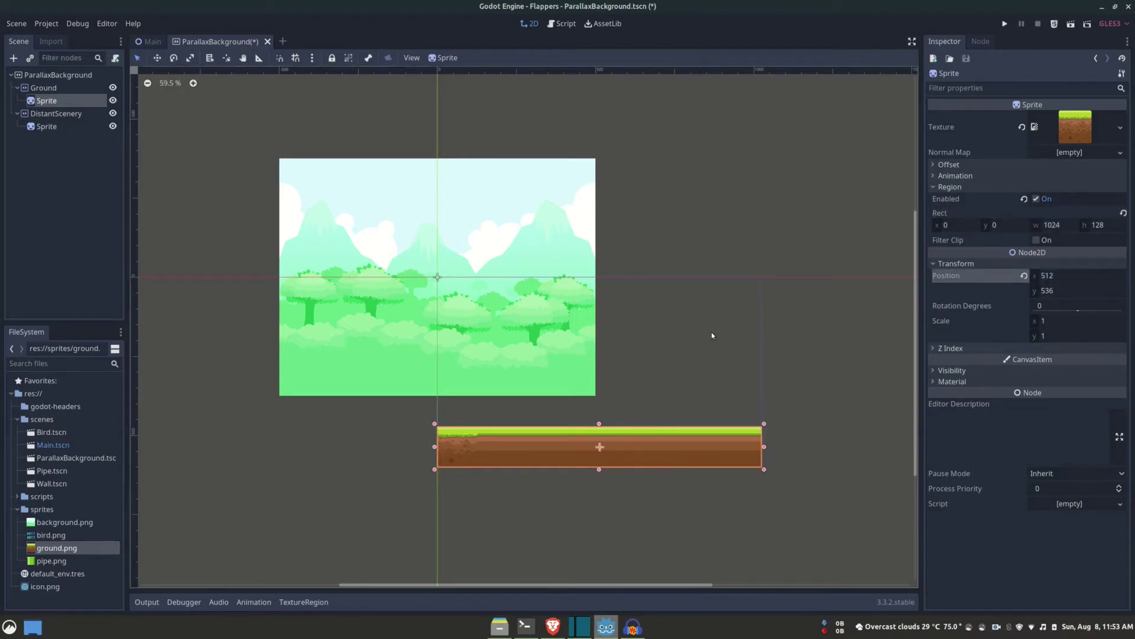
left_click(750, 299)
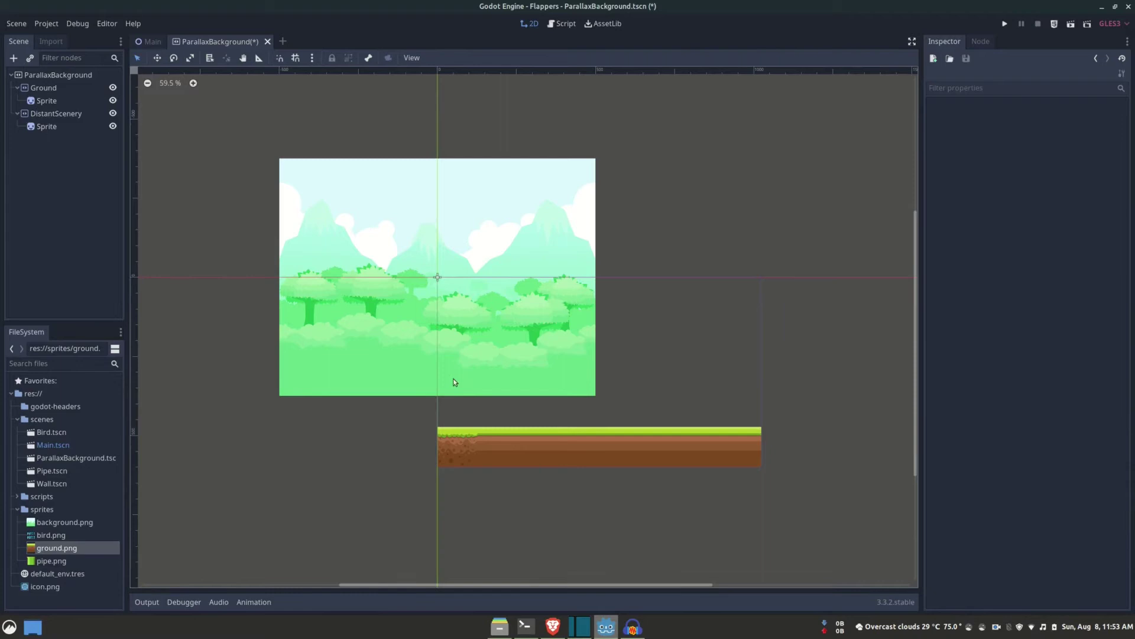
Set ground.png's import Repeat flag to Enabled.
double_click(49, 548)
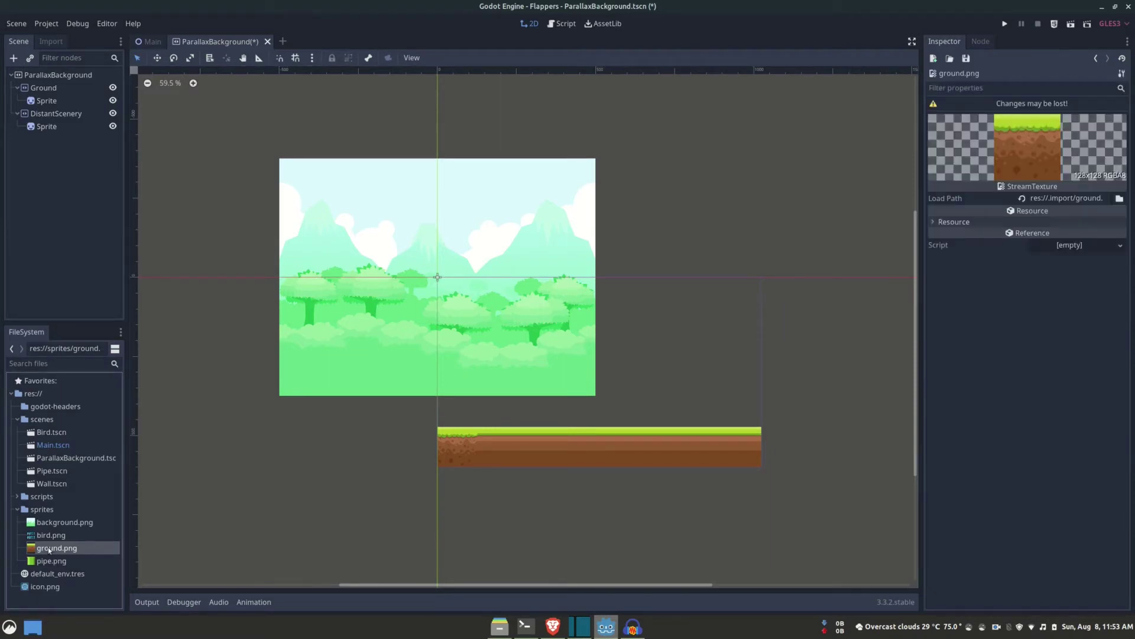
left_click(52, 42)
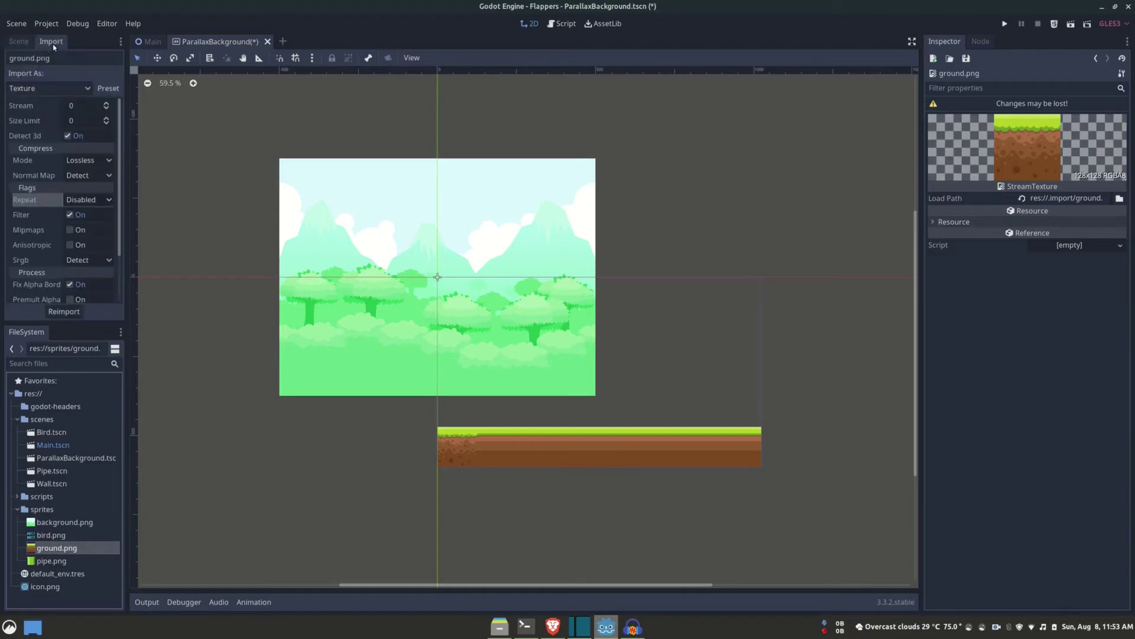
left_click(89, 200)
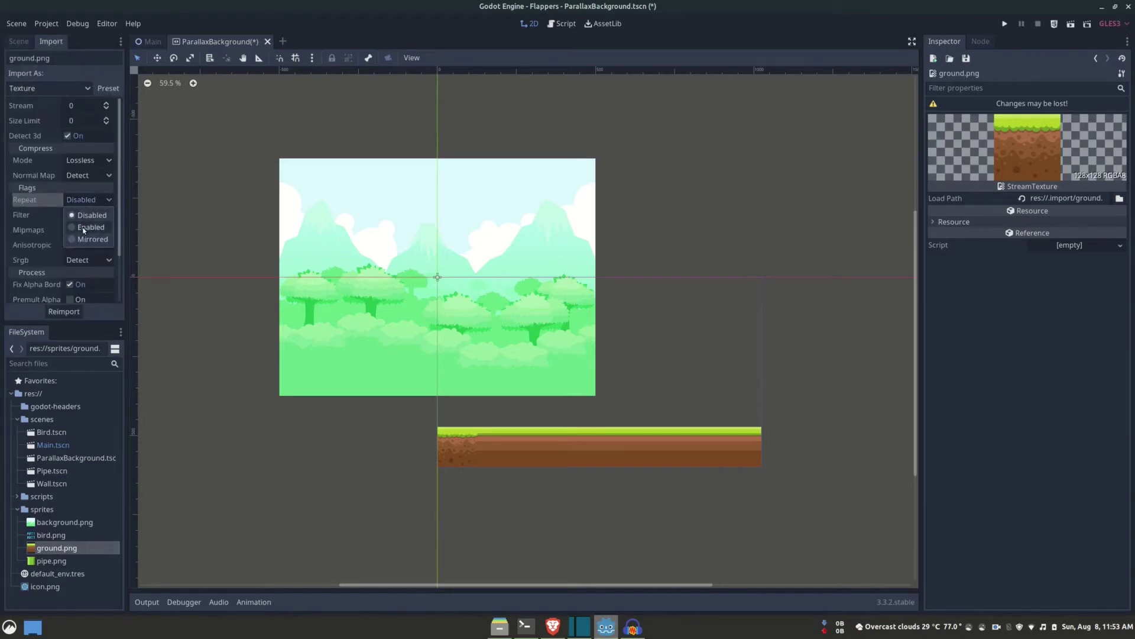
left_click(84, 228)
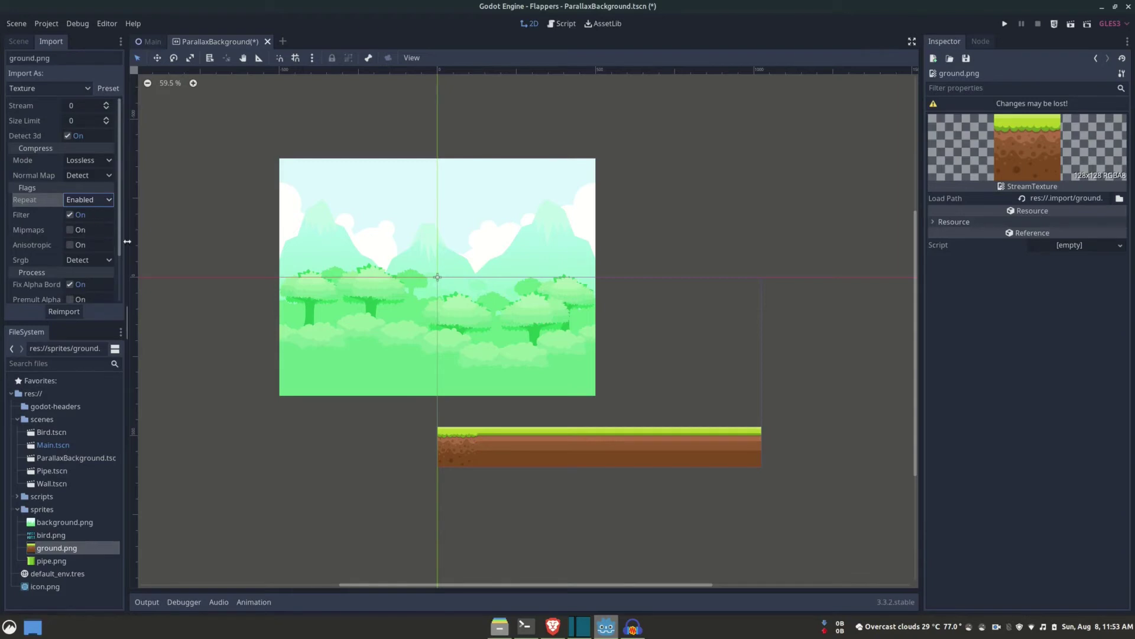
Reimport ground.png and turn off Centered on the DistantScenery sprite.
left_click(69, 314)
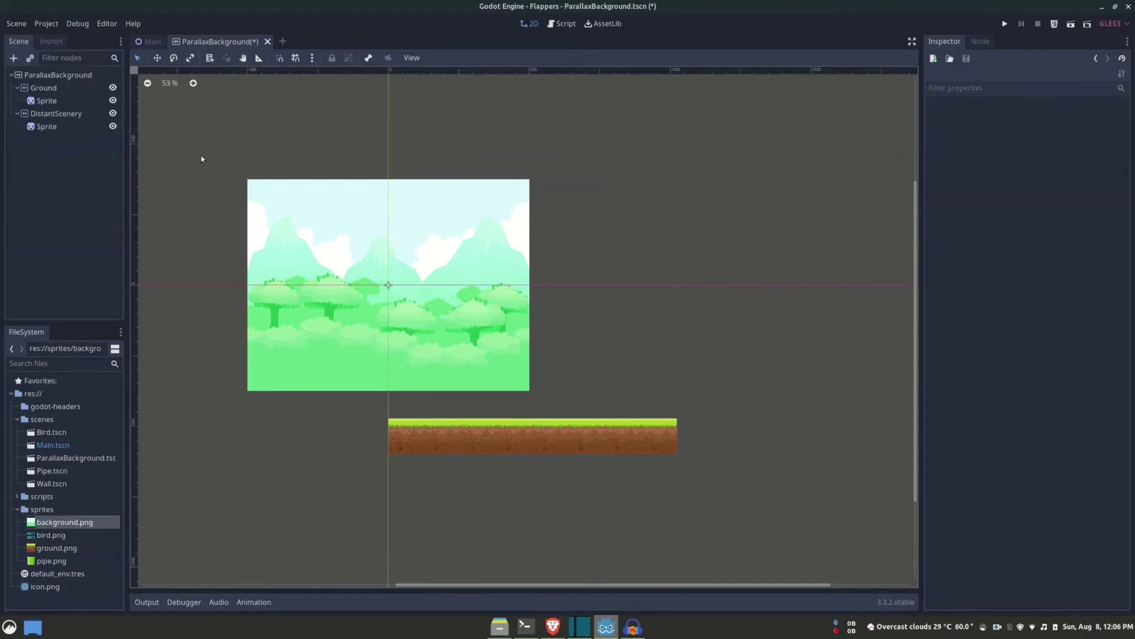
left_click(414, 208)
left_click(1047, 177)
Enable Region on the DistantScenery sprite with a 1024 × 600 rect.
left_click(1036, 272)
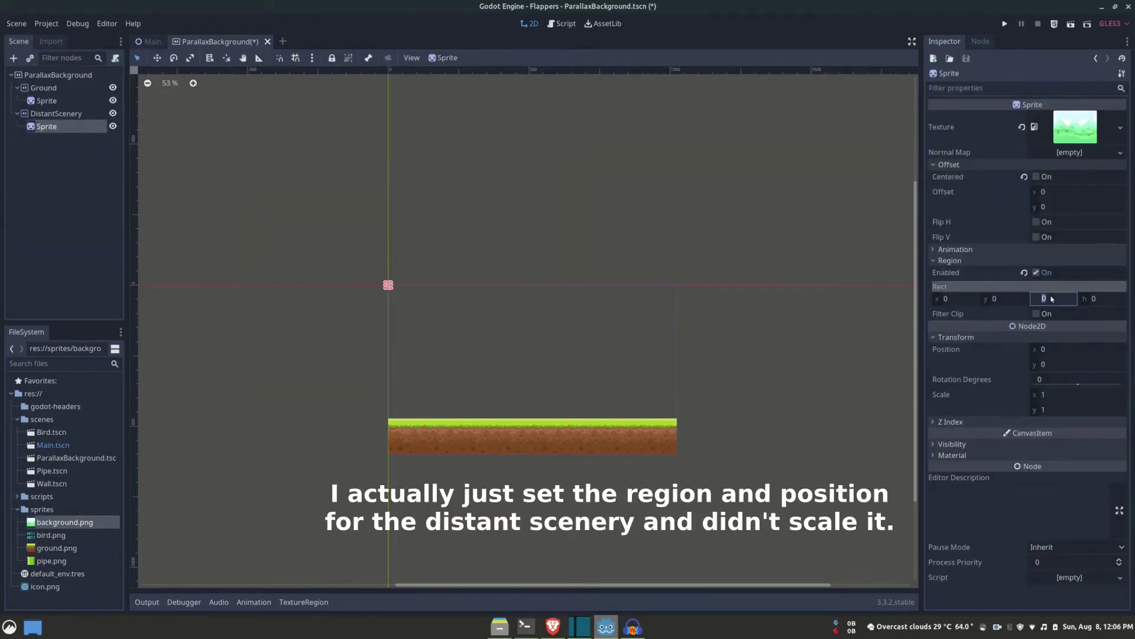
left_click(1056, 299)
type("1024")
key("Return")
left_click(1101, 299)
type("600-128")
key("Return")
left_click(779, 351)
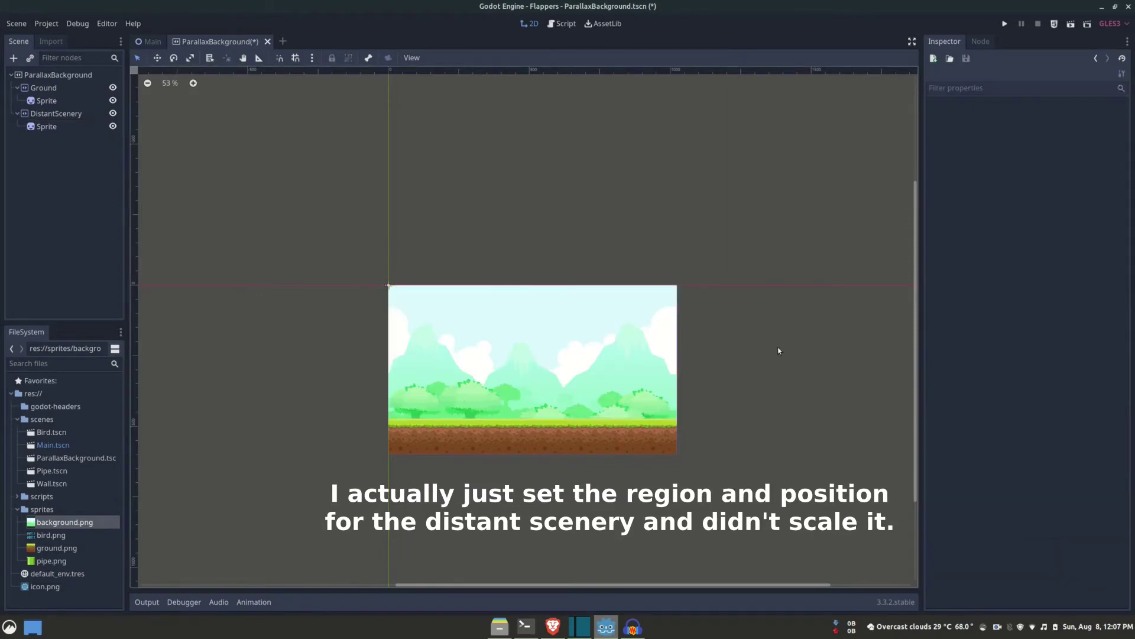
scroll(683, 321, "up", 4)
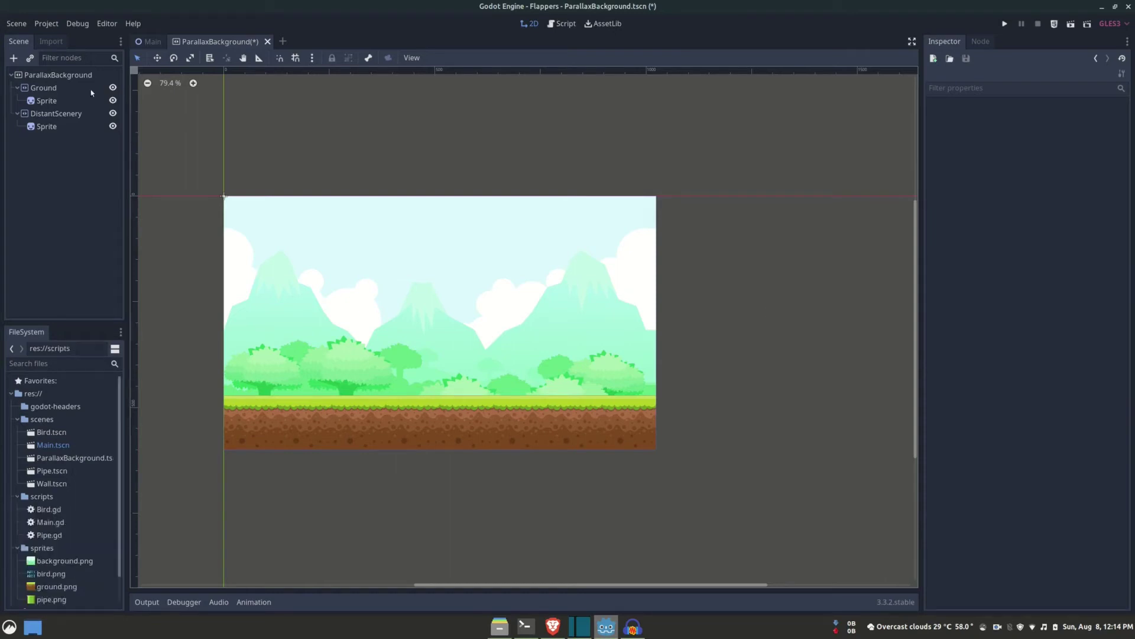
Attach a new ParallaxBackground.gd script, saved in the scripts folder, to the root node.
right_click(89, 75)
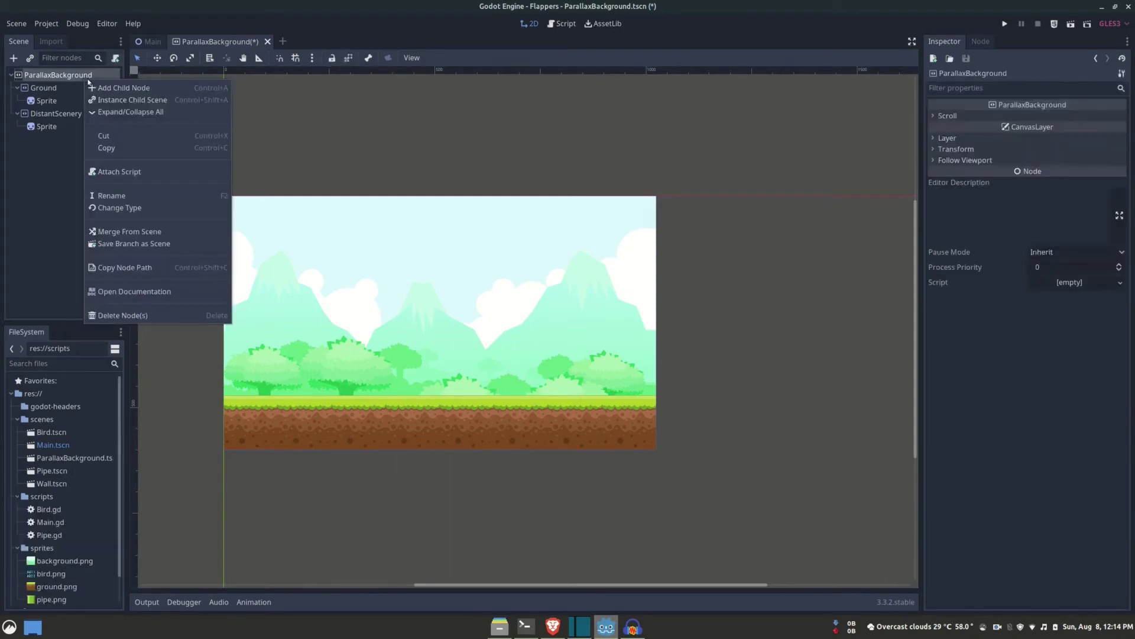
left_click(121, 176)
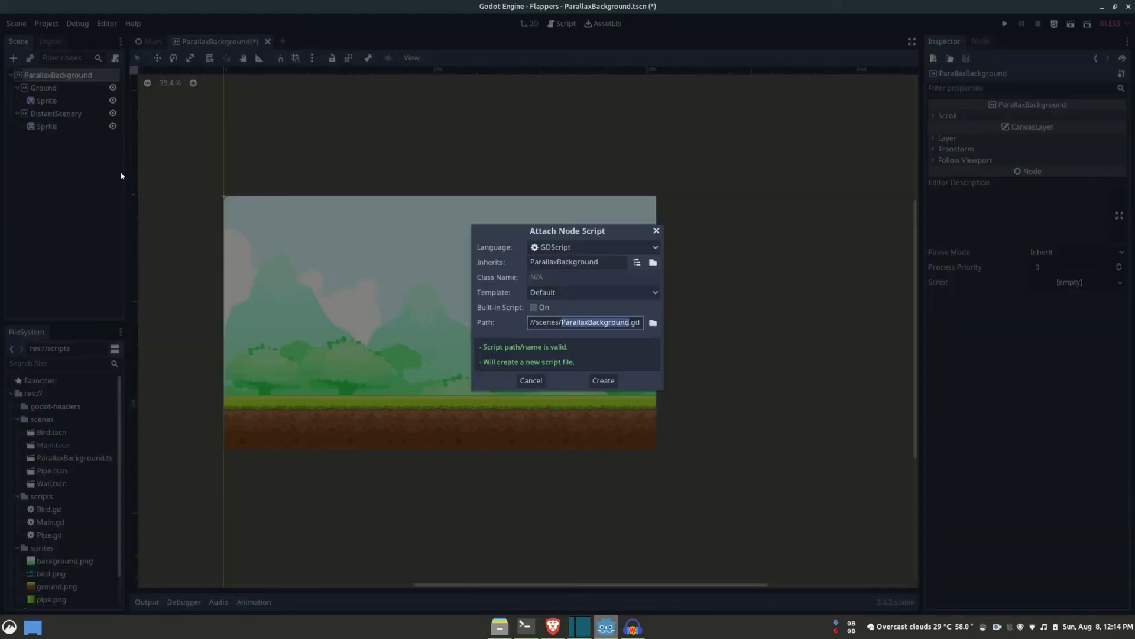
double_click(555, 323)
type("scripts")
key("Return")
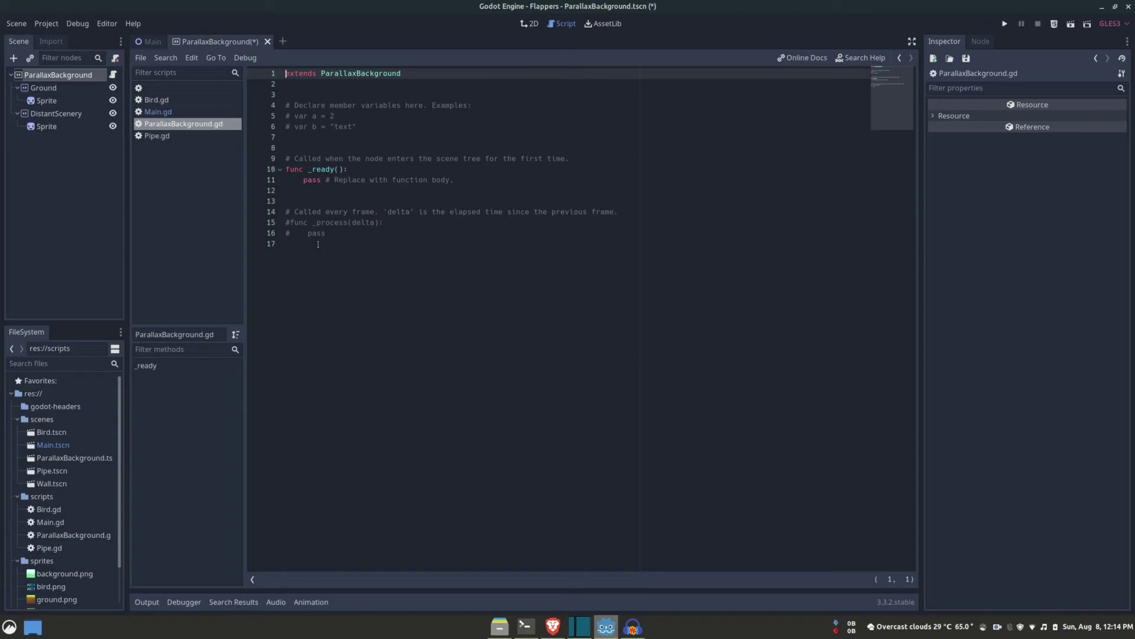
Replace the template with _process doing scroll_base_offset -= Vector2(100, 0) * delta.
left_click_drag(319, 244, 251, 104)
key("BackSpace")
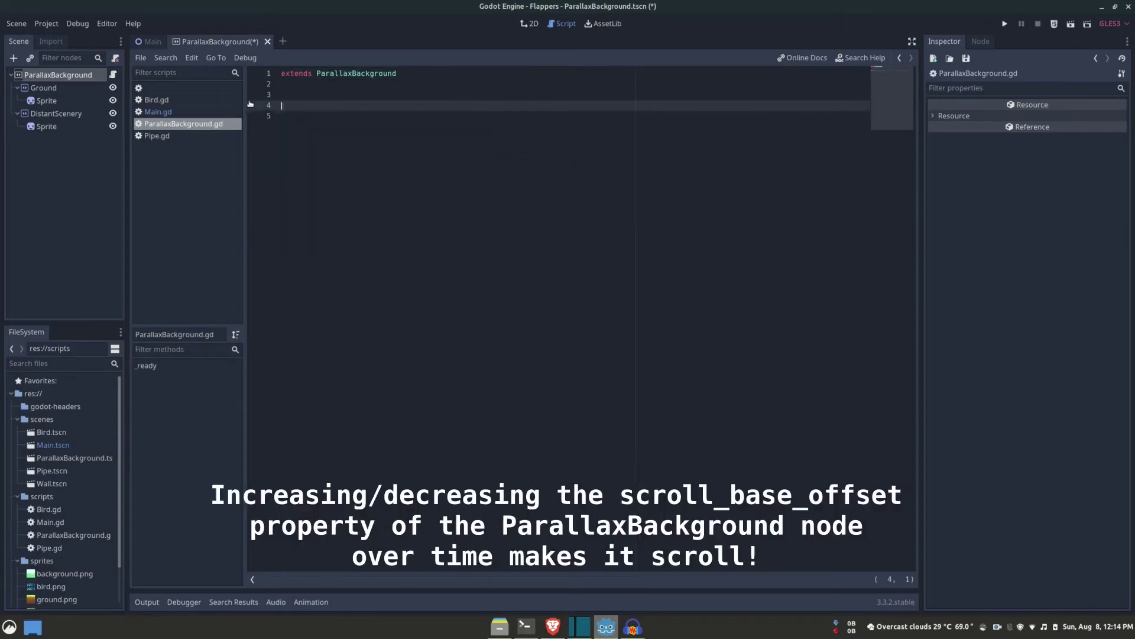
type("func _process(delta):")
key("Return")
type("scroll_base_offset -= Ve")
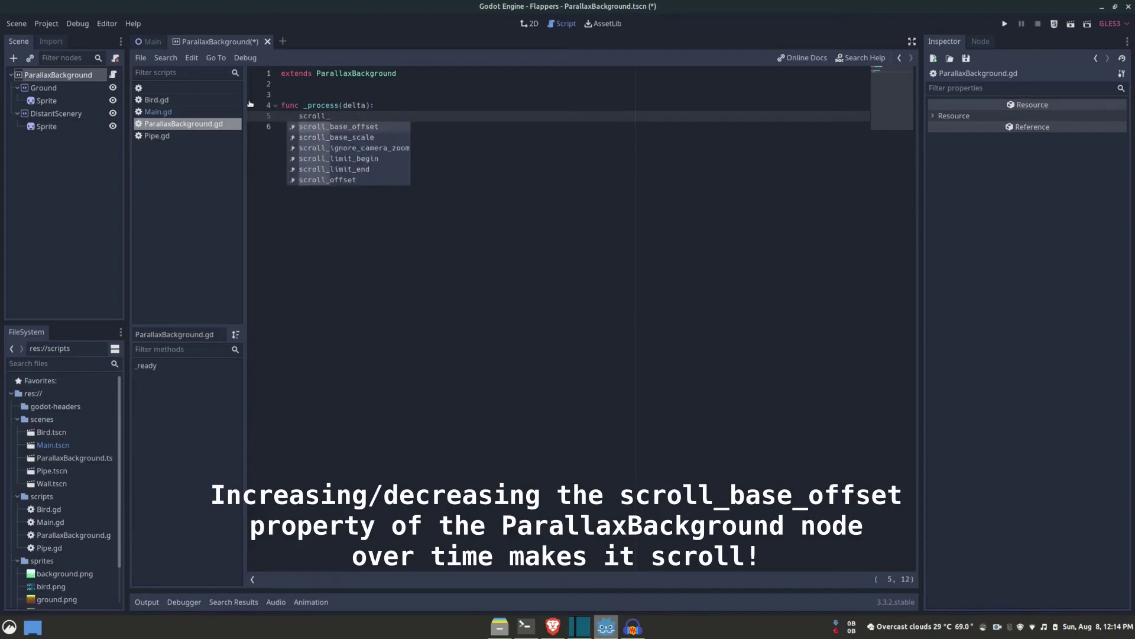
type("ctor2(100, 0) * delta")
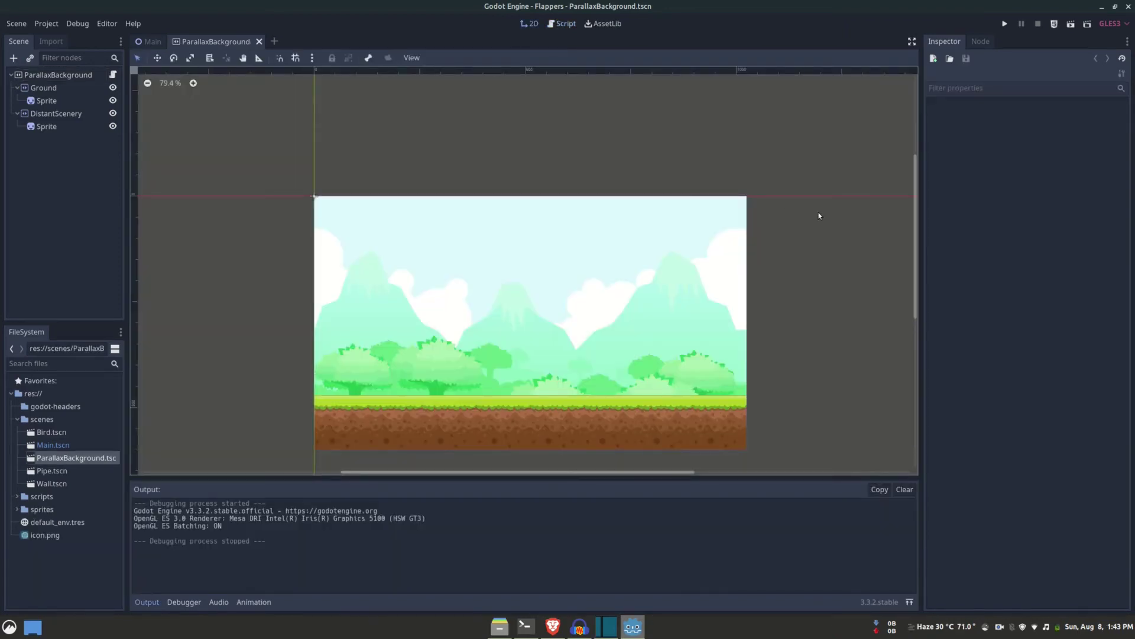
Run ParallaxBackground.tscn with F6 to watch the scenery scroll left.
key("F6")
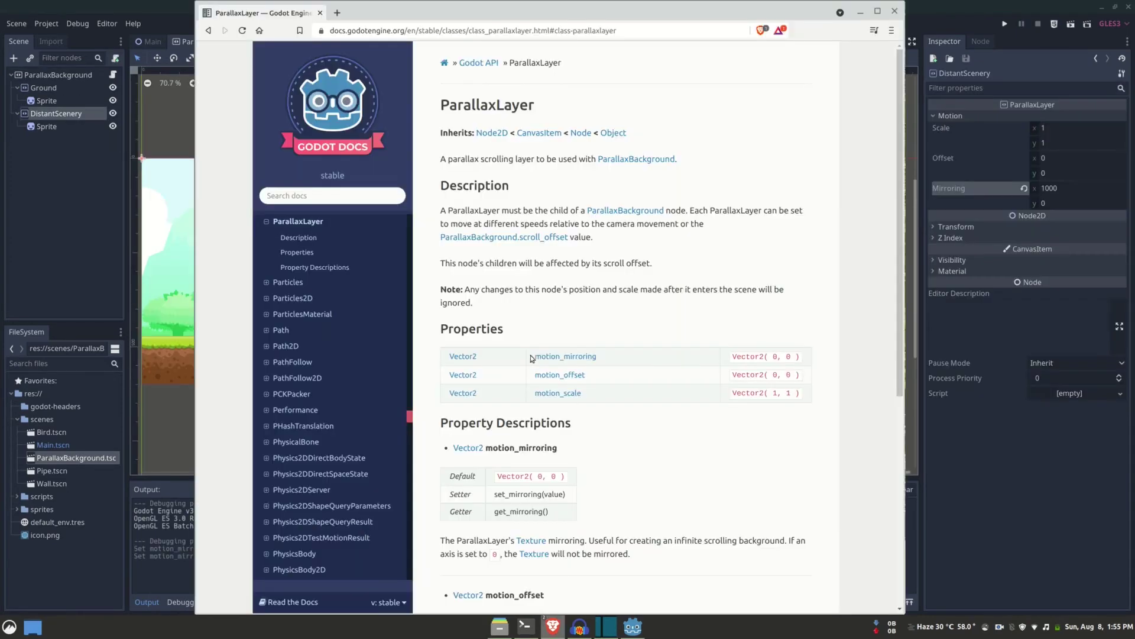
Highlight the motion_mirroring property name in the ParallaxLayer docs, then clear the selection.
left_click_drag(534, 356, 598, 356)
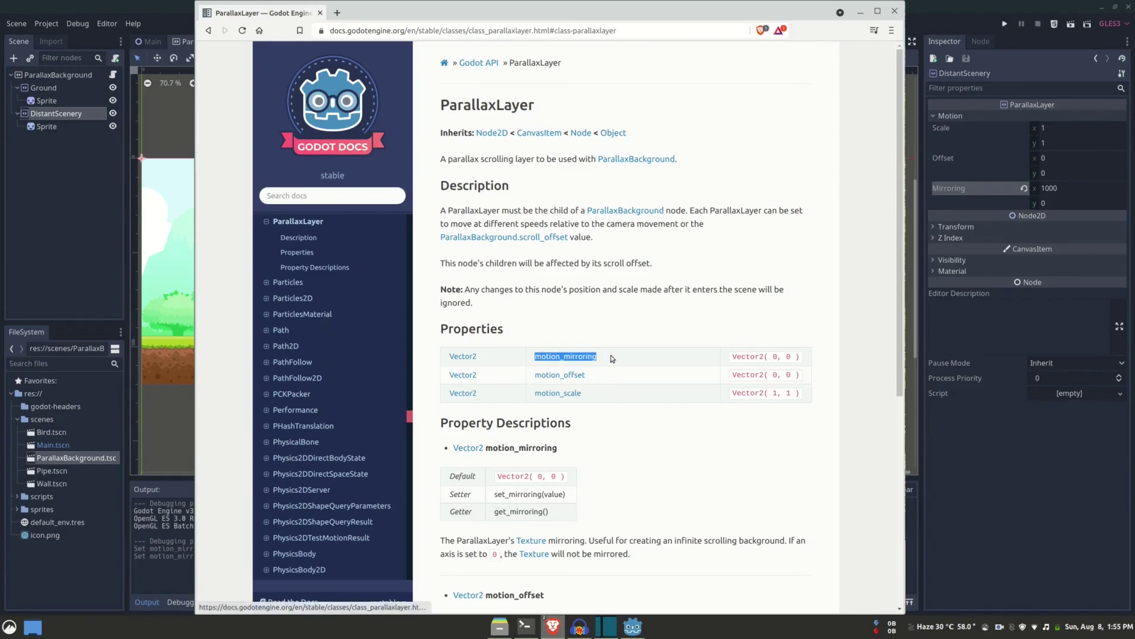
left_click(642, 332)
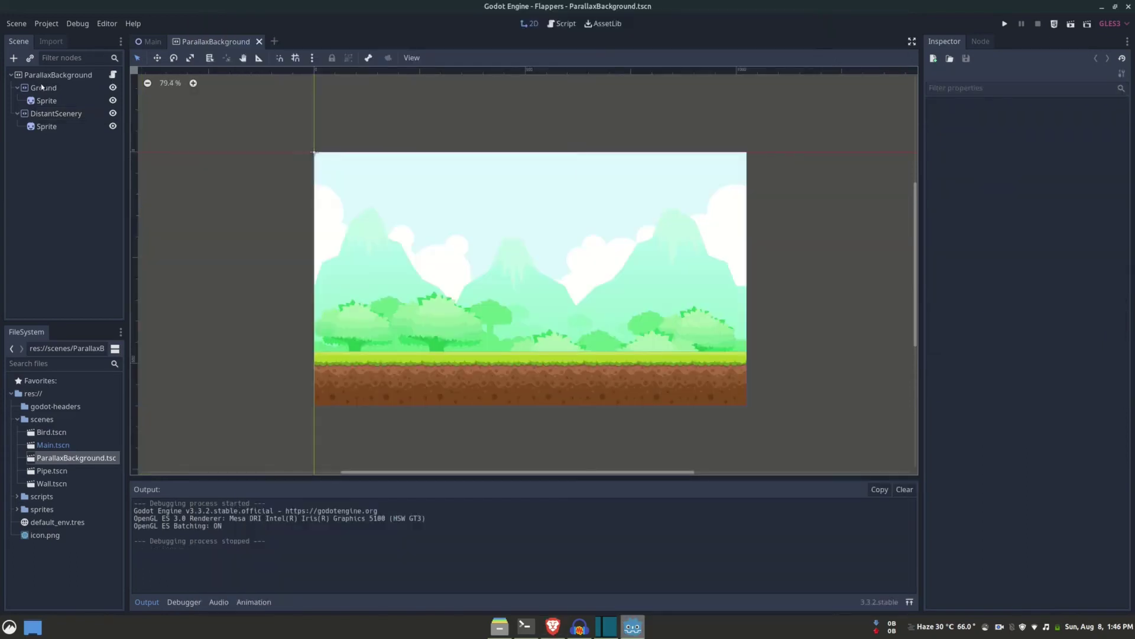
Set the Ground layer's Motion Mirroring x to 128.
left_click(41, 87)
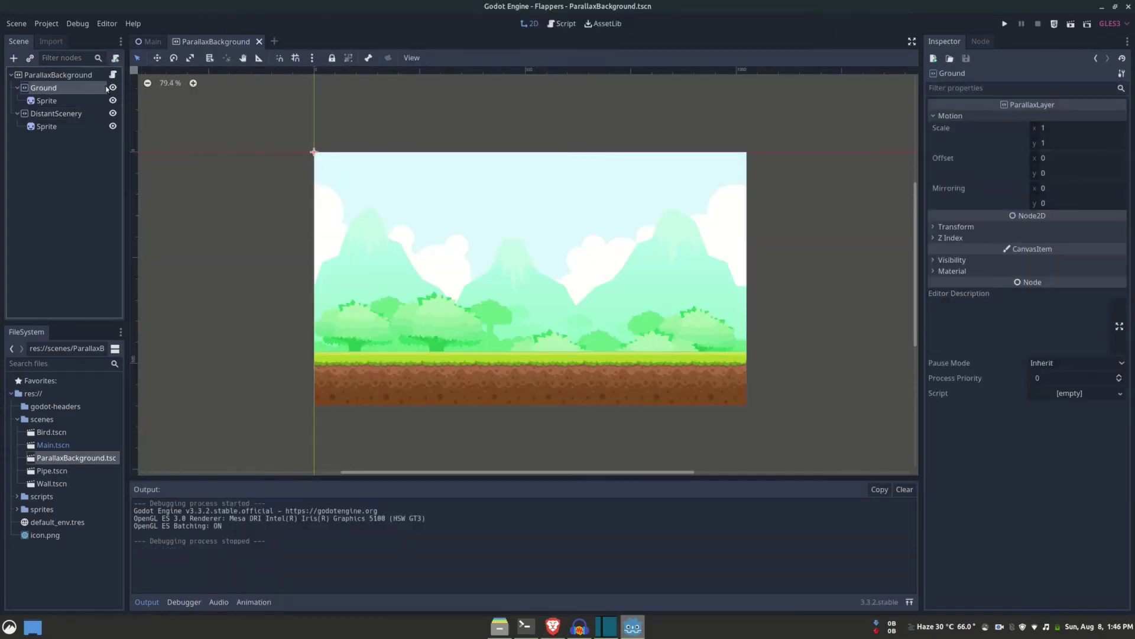
left_click(1047, 188)
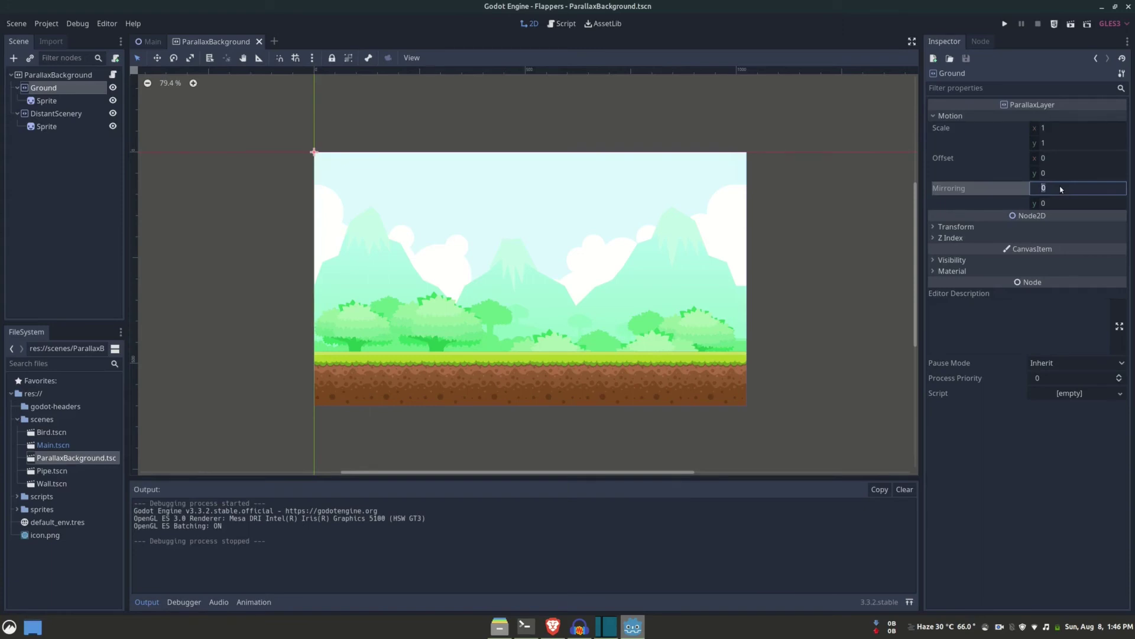
type("128")
key("Return")
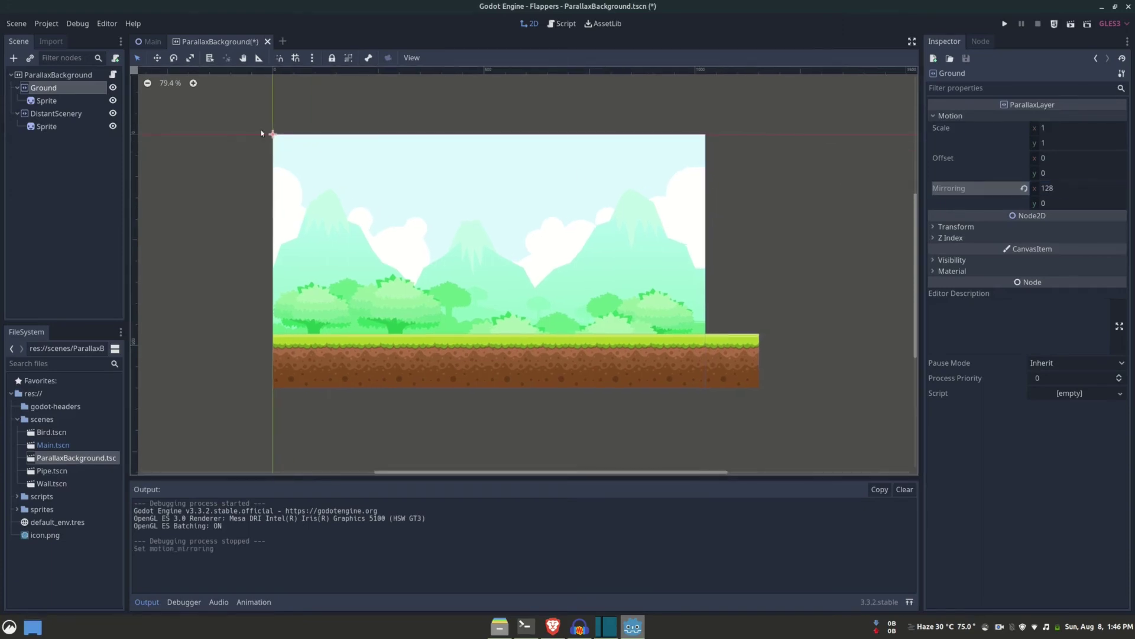
Set the DistantScenery layer's Motion Mirroring x to 1000.
left_click(59, 113)
left_click(1087, 188)
type("1000")
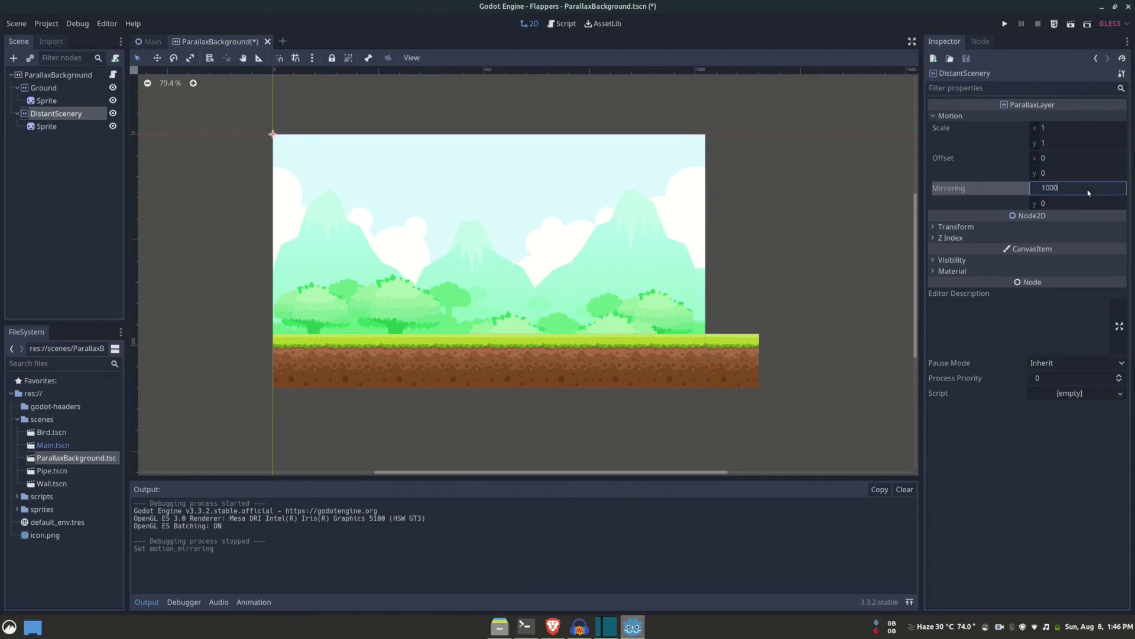
key("Return")
scroll(769, 467, "right", 2)
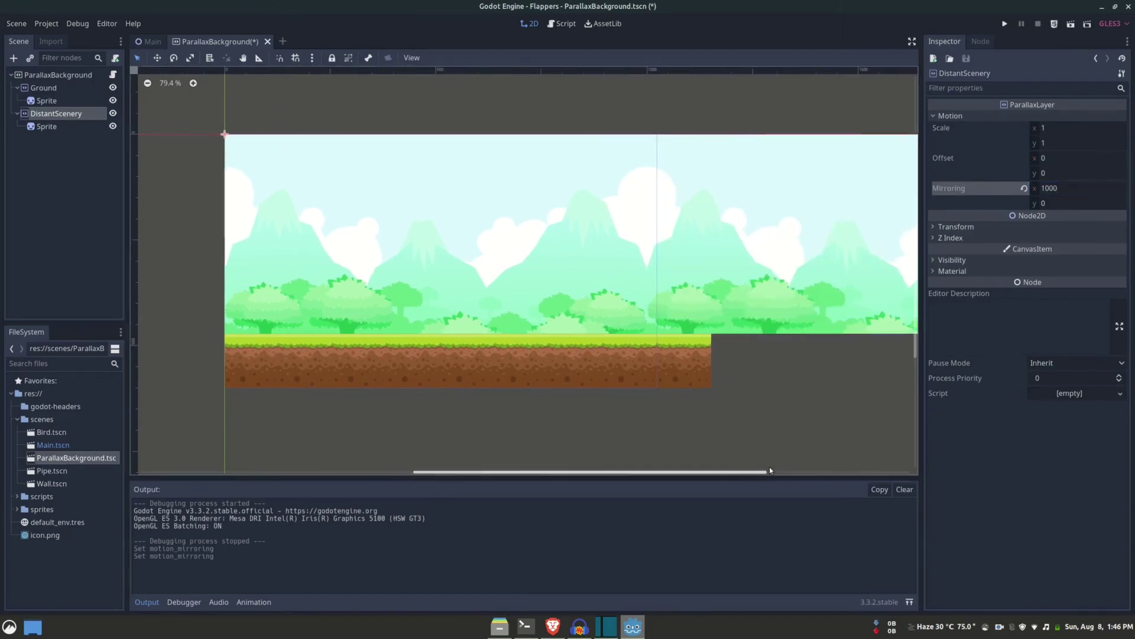
scroll(736, 459, "down", 1)
scroll(769, 473, "right", 1)
left_click_drag(769, 475, 891, 478)
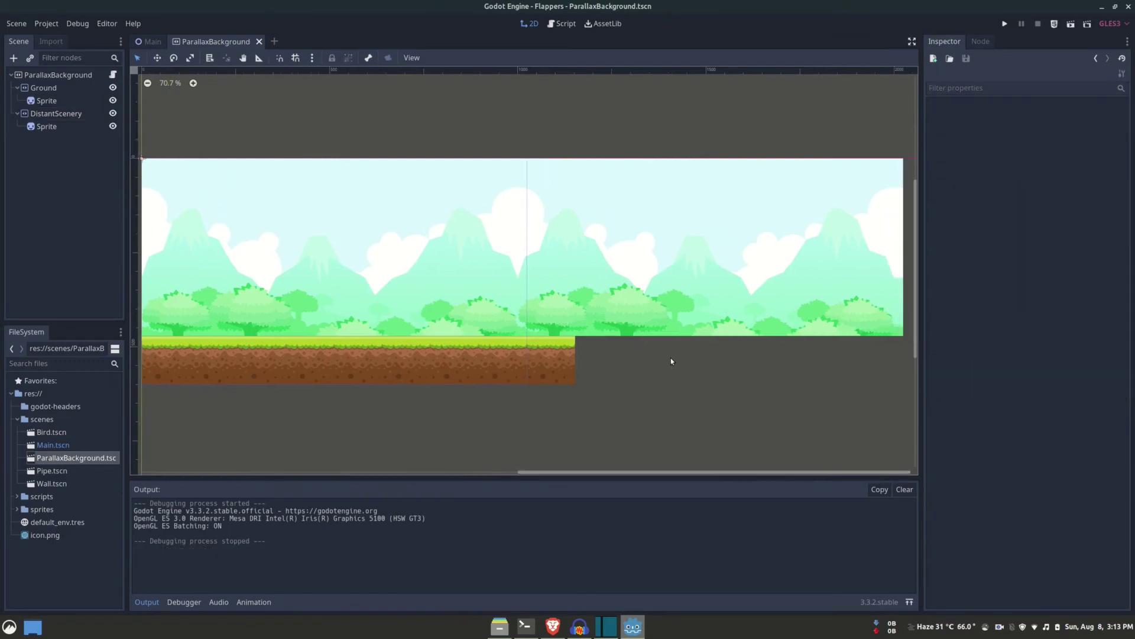
key("F5")
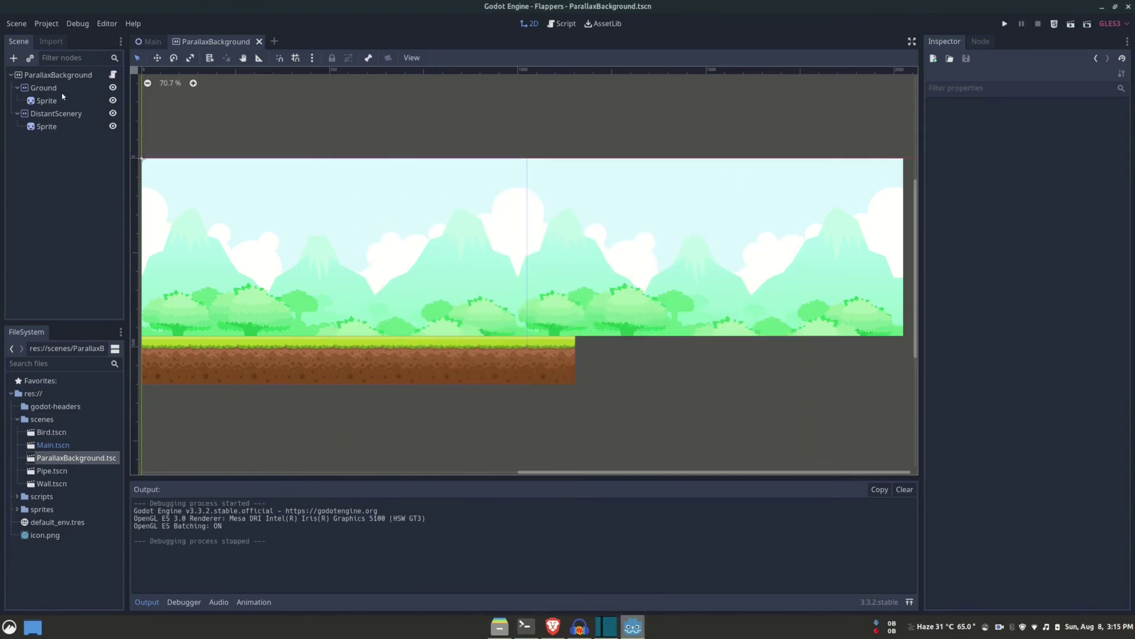
left_click(56, 113)
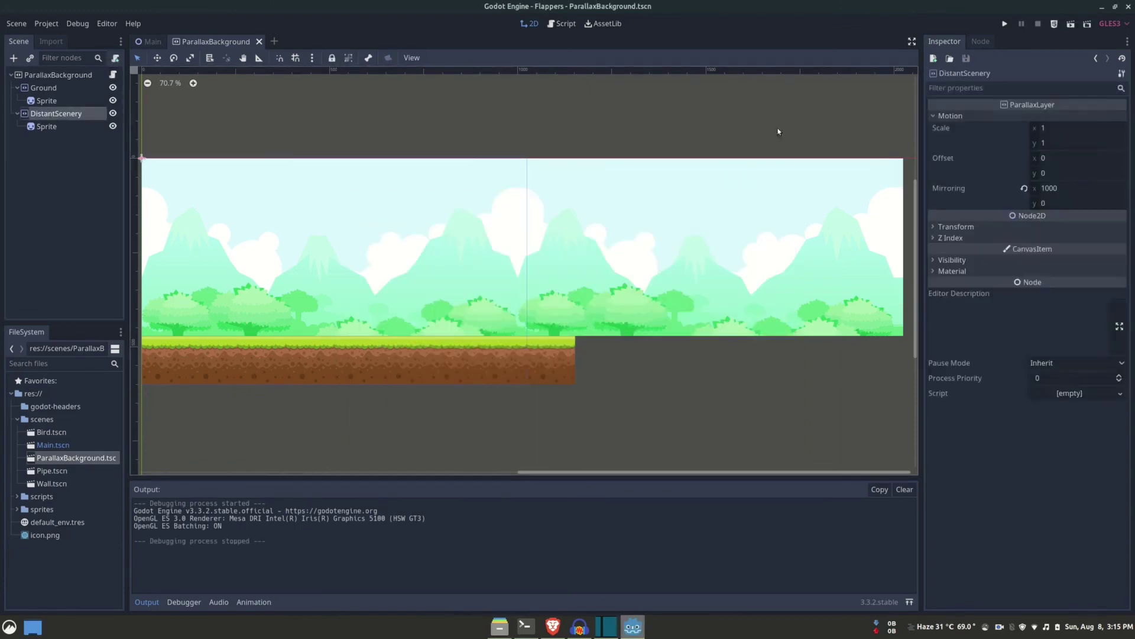
left_click(1052, 128)
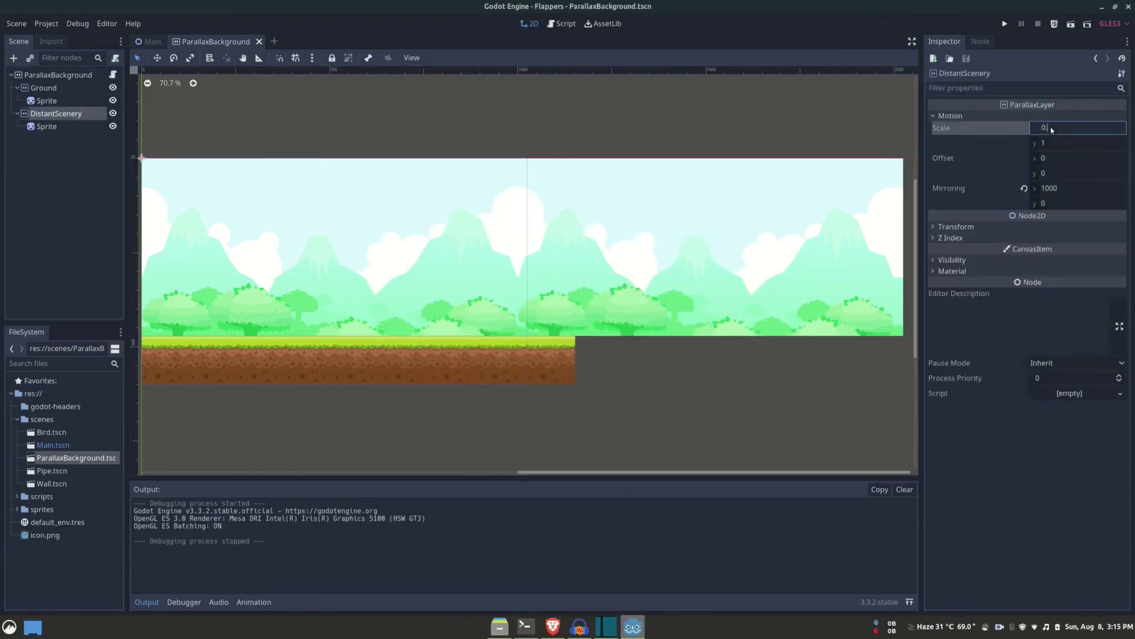
Set DistantScenery's Motion Scale x to 0.5 for half-speed scrolling.
type("0.5")
key("Return")
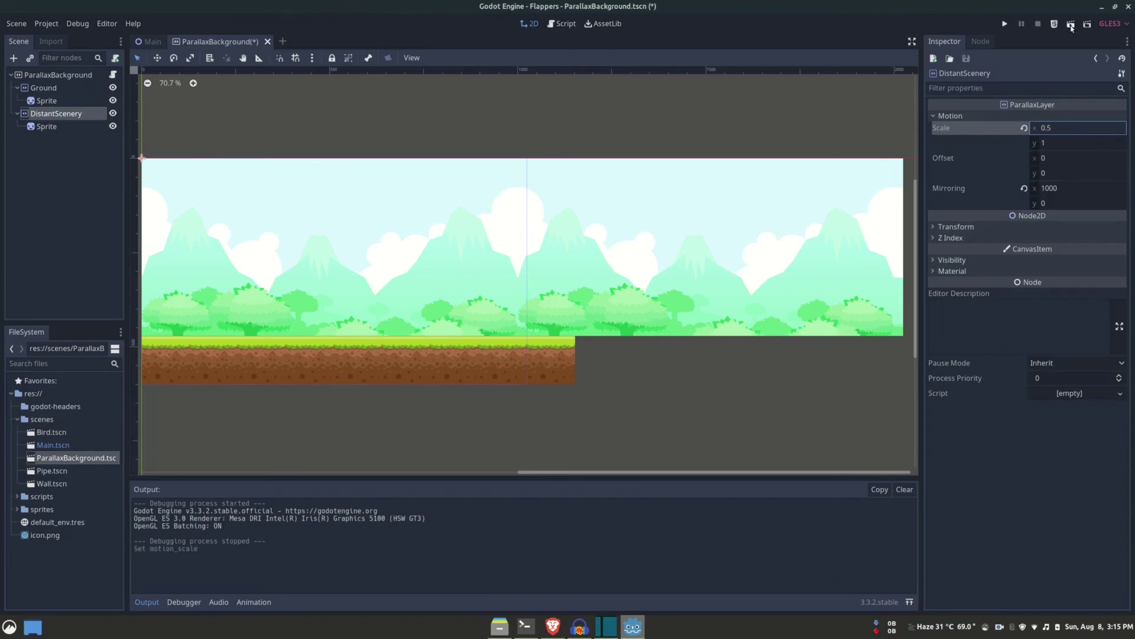